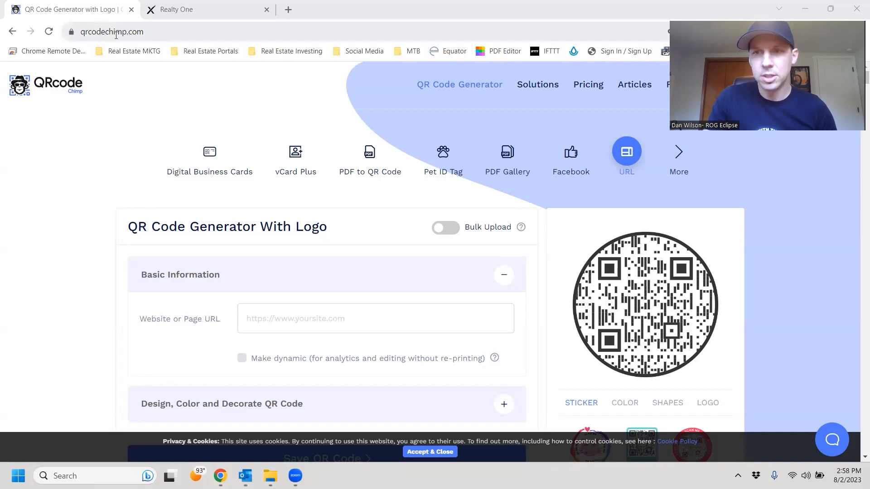
# Review the saved QR codes on the dashboard, open the QR Code Solutions page, and switch to the Realty One tab.
pyautogui.click(97, 32)
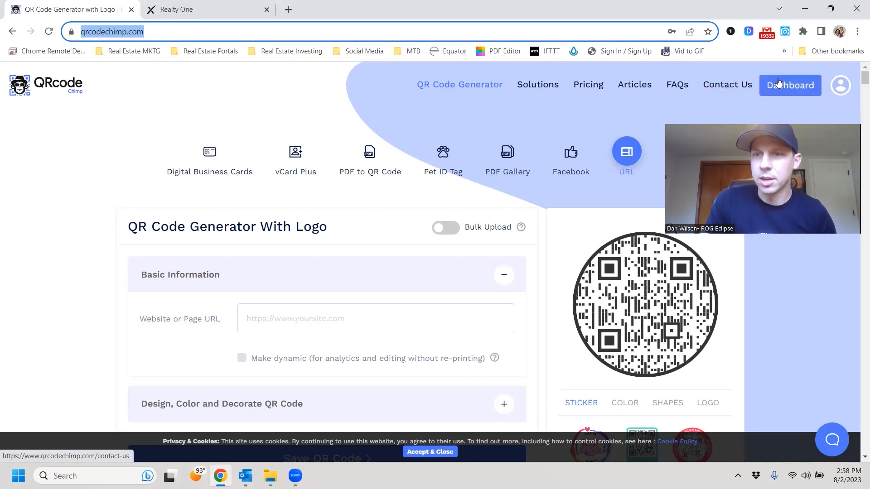
pyautogui.click(790, 86)
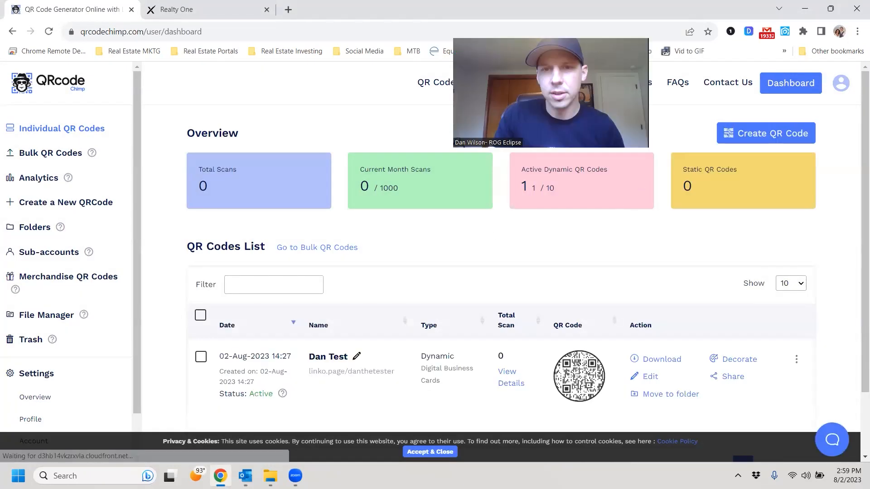
pyautogui.click(762, 138)
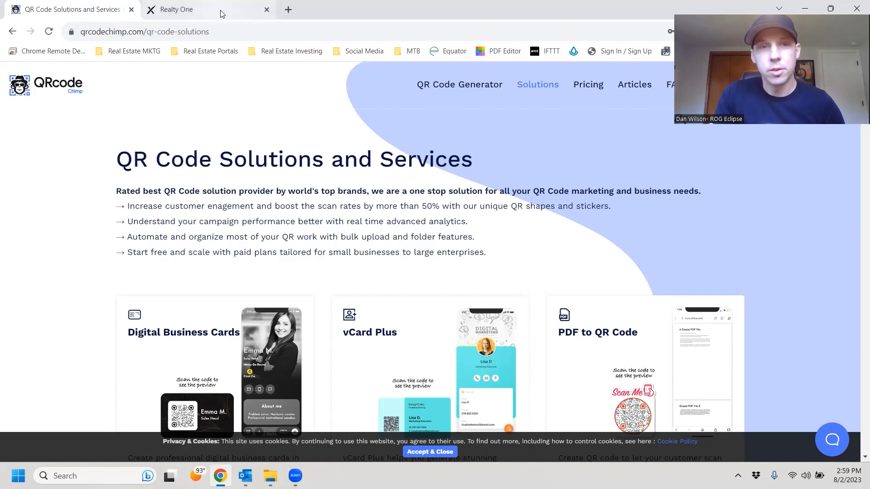
pyautogui.click(194, 11)
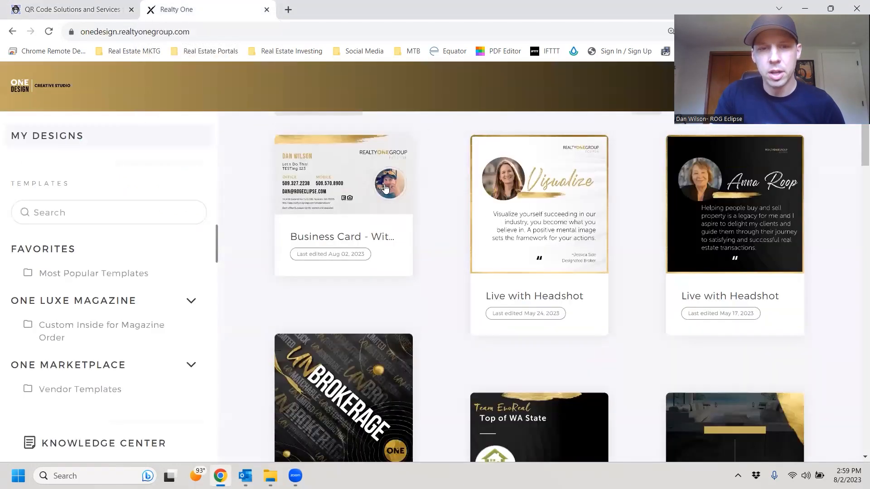
# Open the Business Card - With QR CODE design, view its QR back, and return to QRCode Chimp.
pyautogui.scroll(-4, 344, 290)
pyautogui.scroll(2, 362, 193)
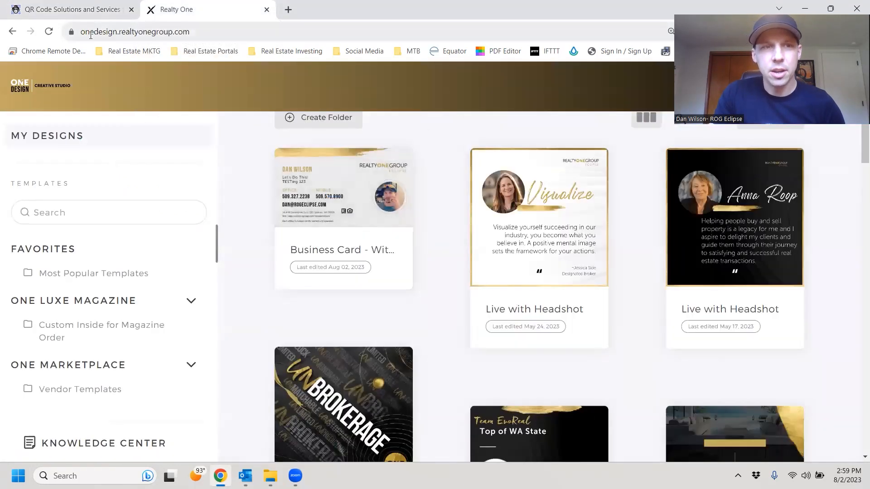
pyautogui.click(344, 189)
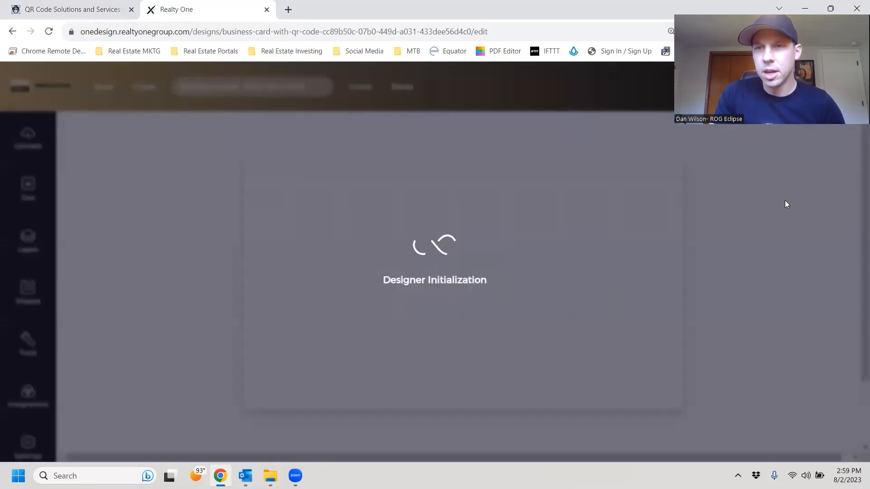
pyautogui.scroll(-6, 510, 279)
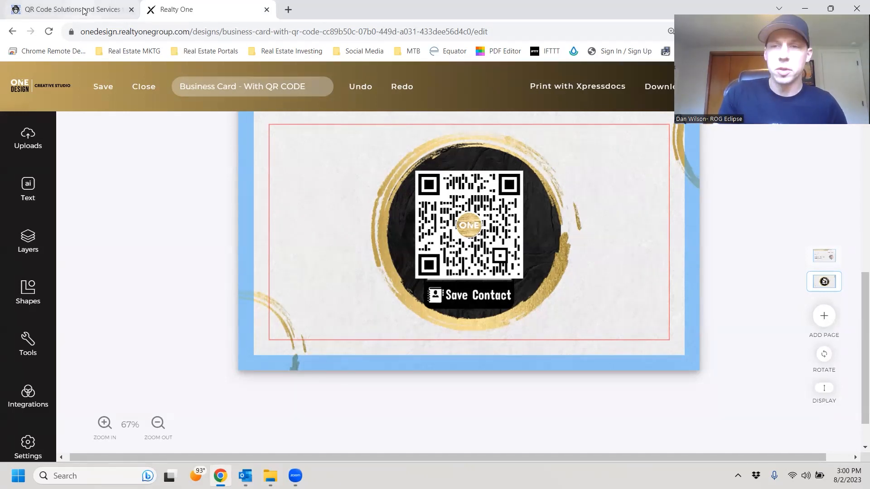
pyautogui.moveTo(84, 10)
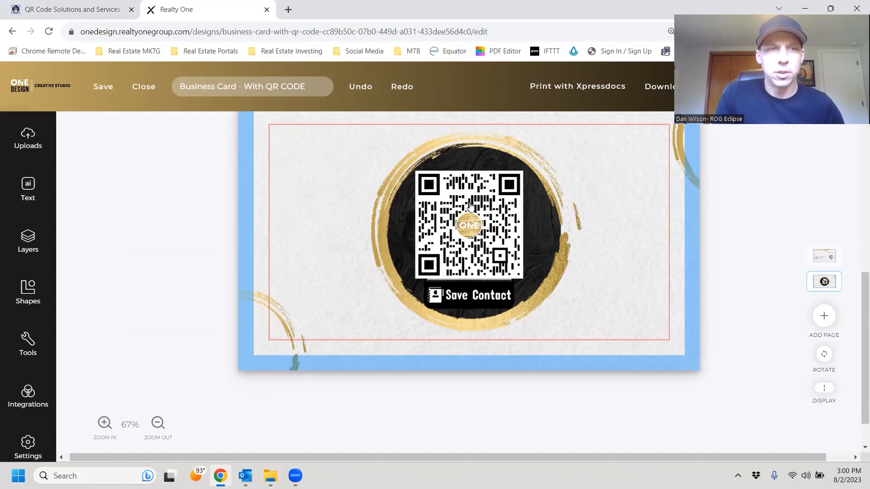
pyautogui.click(83, 8)
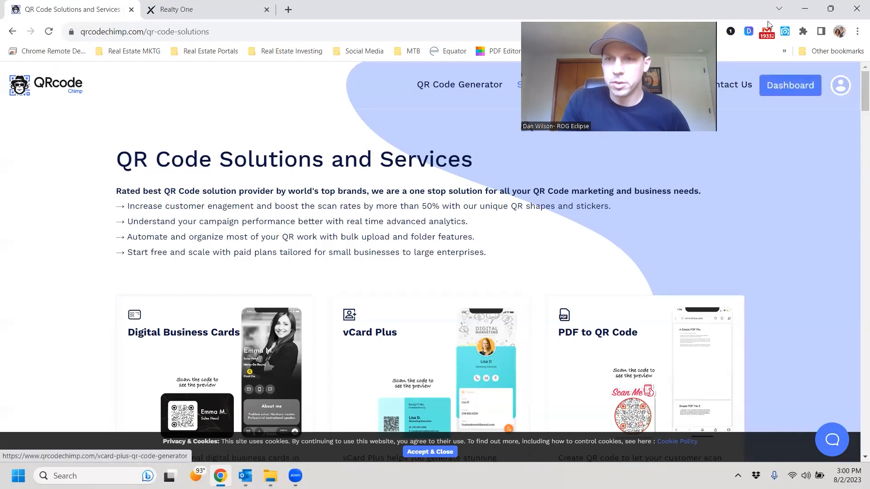
# Scroll the solutions page to the Digital Business Cards option and start a new card.
pyautogui.scroll(-1, 382, 294)
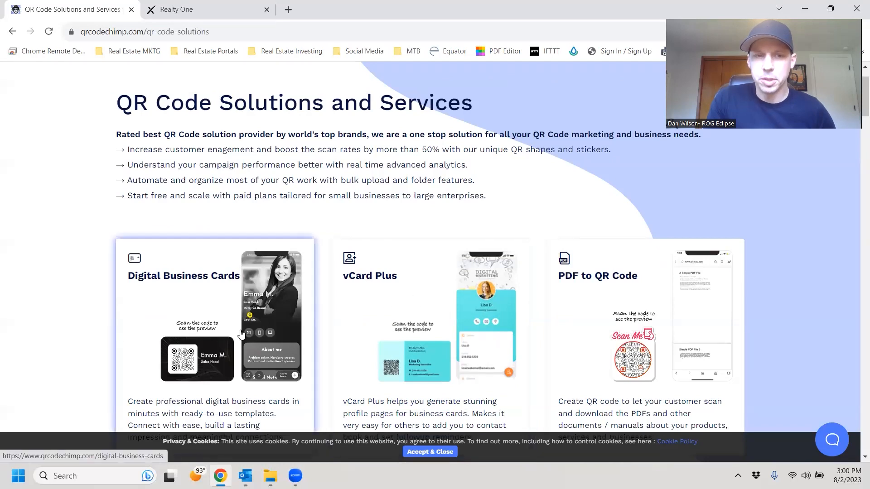
pyautogui.scroll(-2, 229, 360)
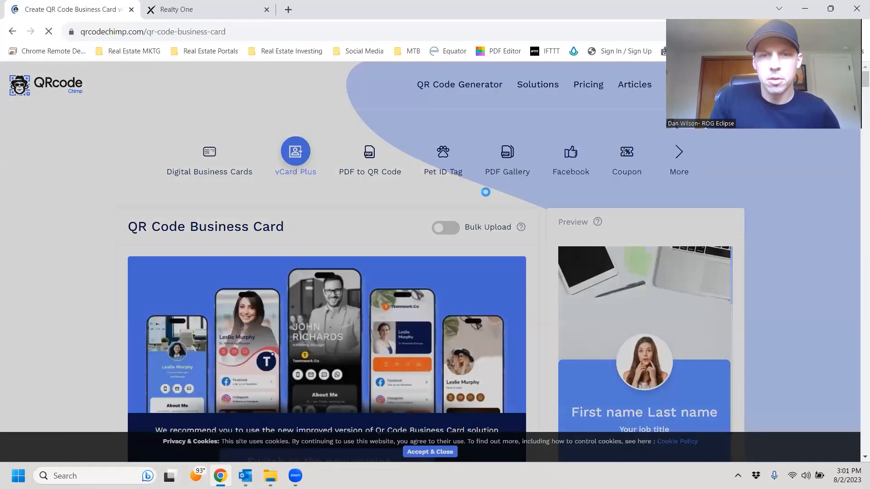
pyautogui.scroll(-3, 414, 190)
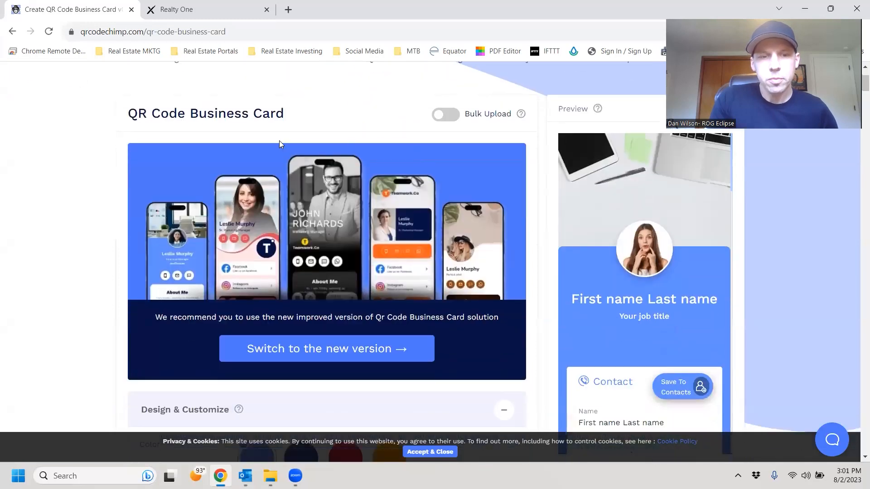
pyautogui.scroll(-4, 290, 181)
pyautogui.scroll(1, 318, 204)
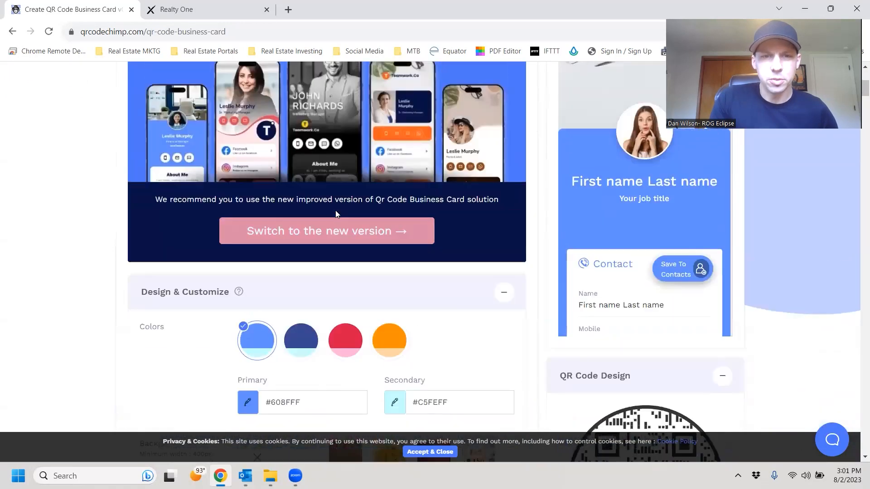
pyautogui.scroll(3, 363, 240)
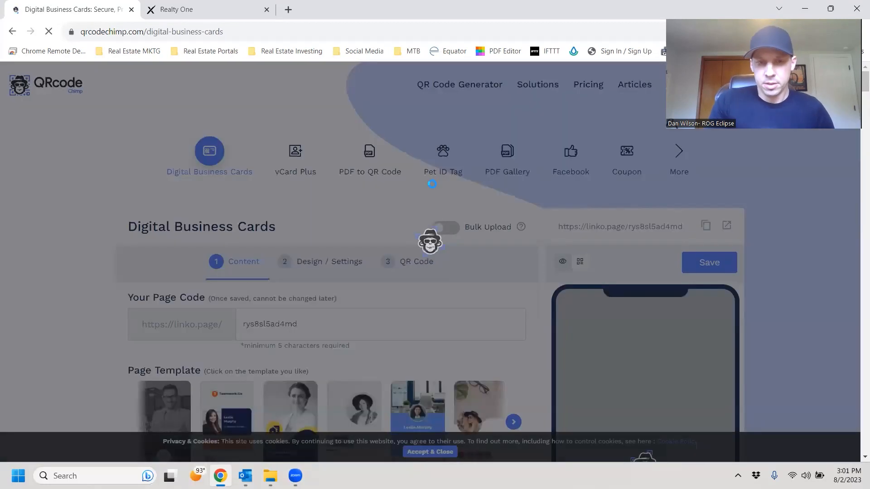
# Clear the random page code and fill in a custom page code from the saved suggestions.
pyautogui.scroll(-2, 359, 179)
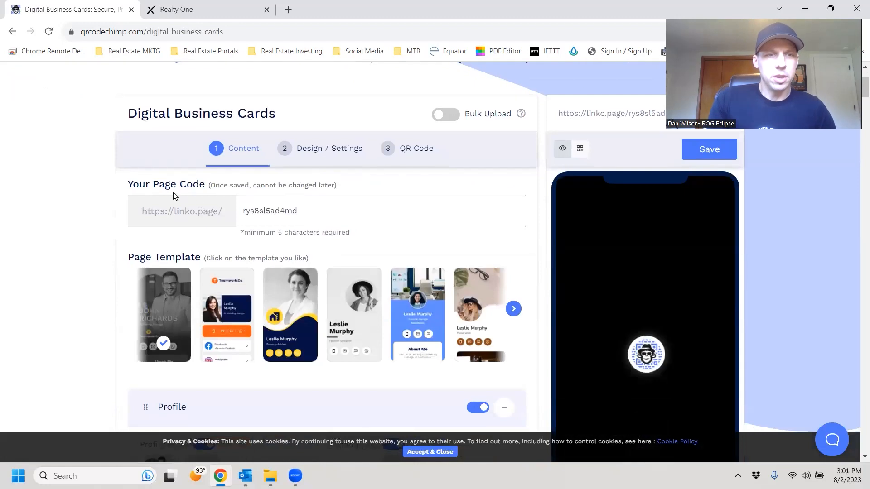
pyautogui.moveTo(357, 200); pyautogui.dragTo(230, 211)
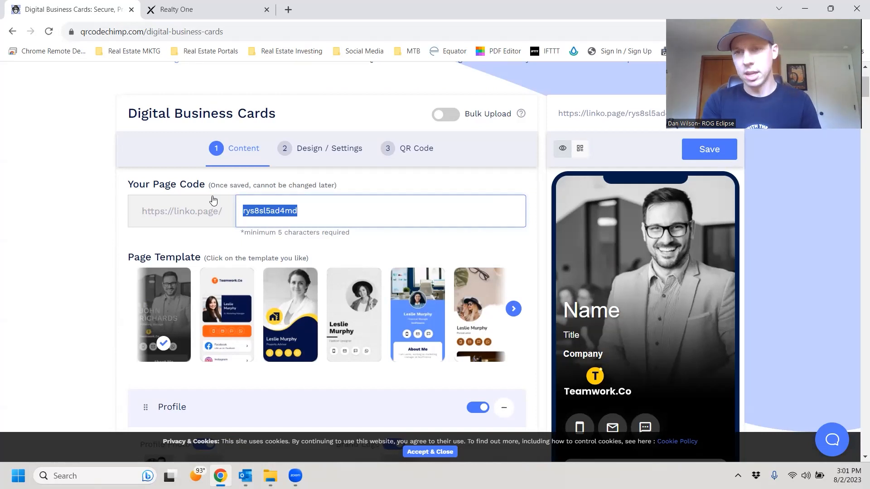
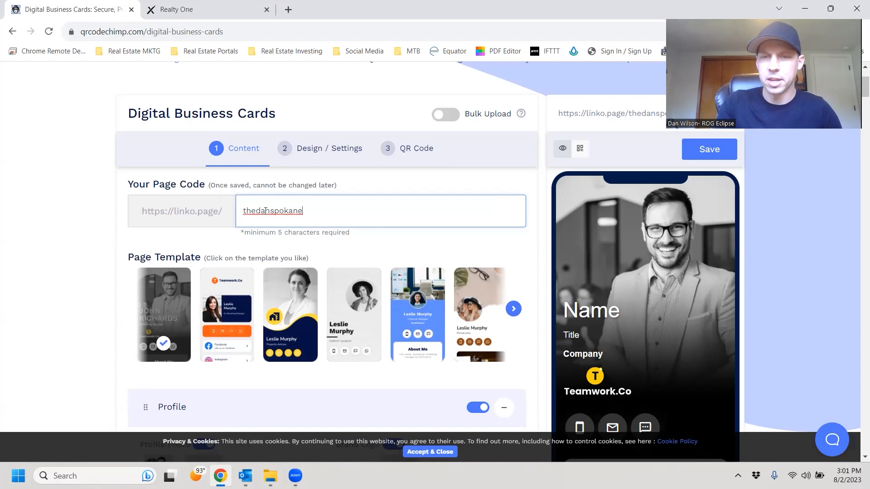
pyautogui.moveTo(315, 215); pyautogui.dragTo(230, 223)
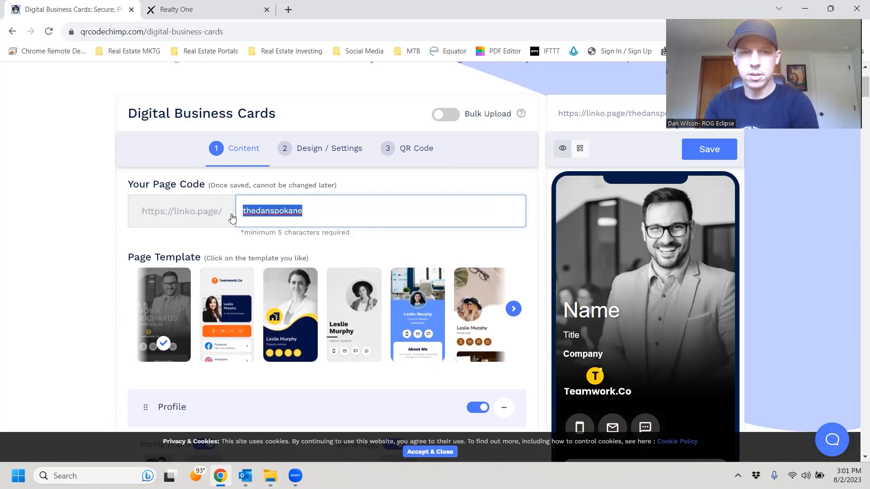
pyautogui.press('BackSpace')
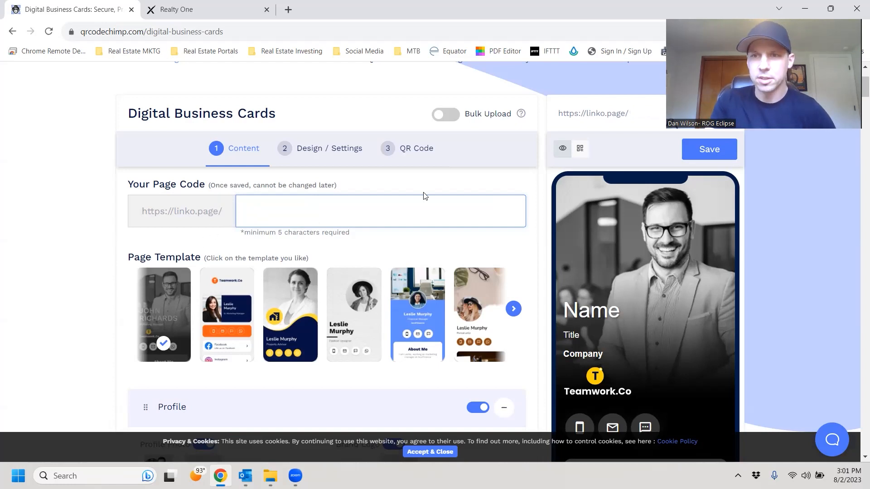
pyautogui.scroll(-2, 238, 187)
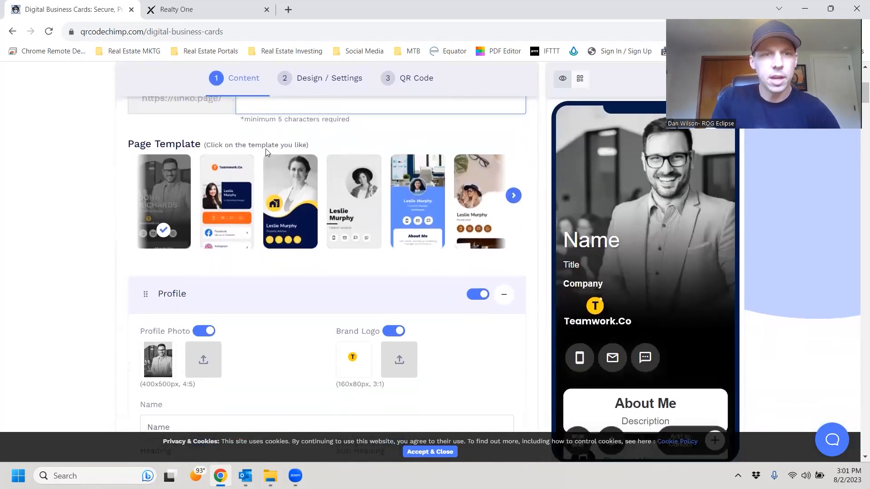
pyautogui.scroll(2, 253, 191)
pyautogui.click(295, 199)
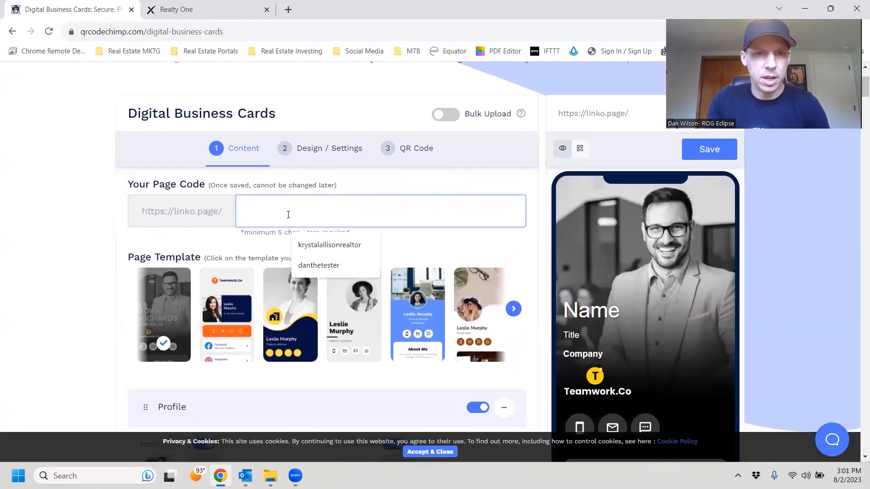
pyautogui.click(320, 264)
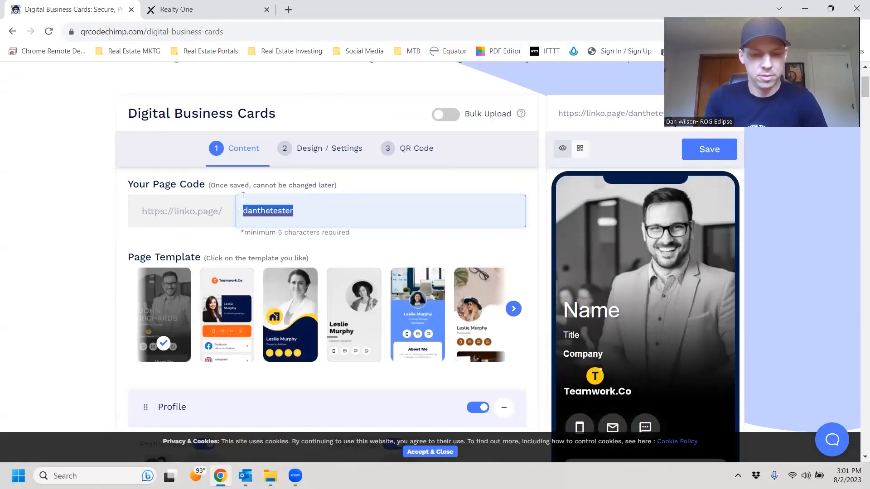
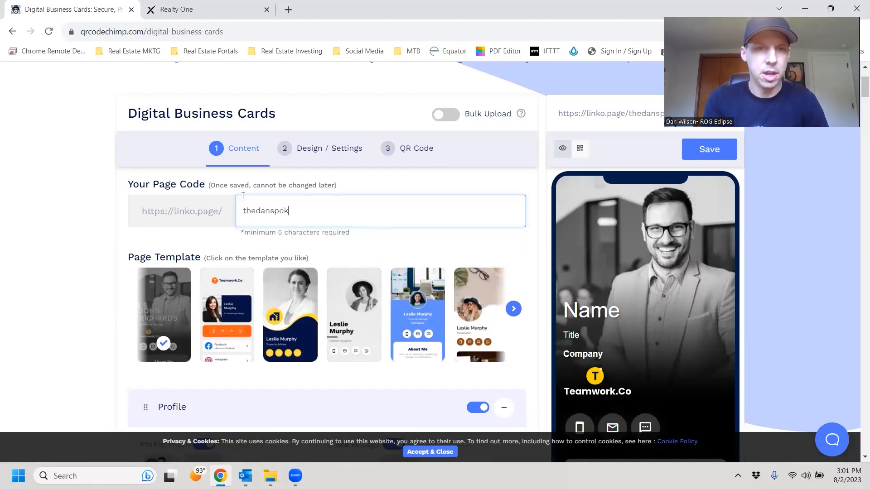
# Browse the page templates and try the teal doctor-style template.
pyautogui.click(513, 311)
pyautogui.click(136, 310)
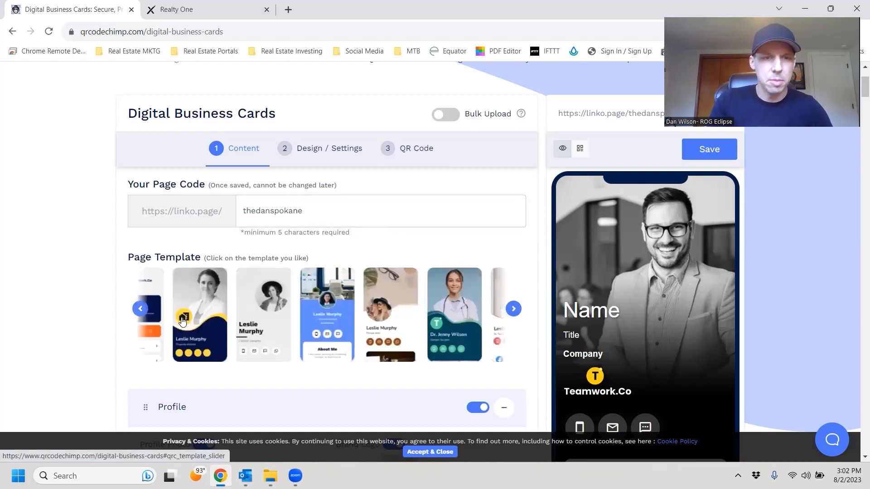
pyautogui.scroll(-2, 190, 320)
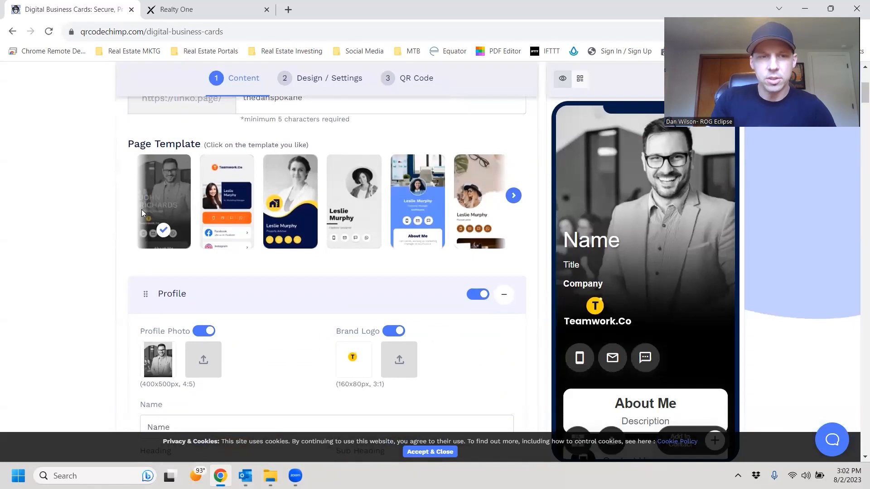
pyautogui.scroll(-1, 229, 316)
pyautogui.scroll(1, 373, 268)
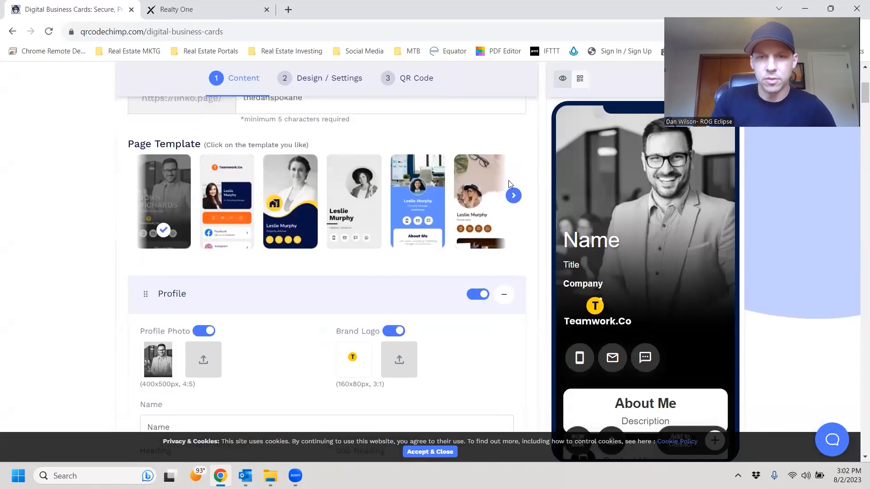
pyautogui.click(514, 196)
pyautogui.click(514, 197)
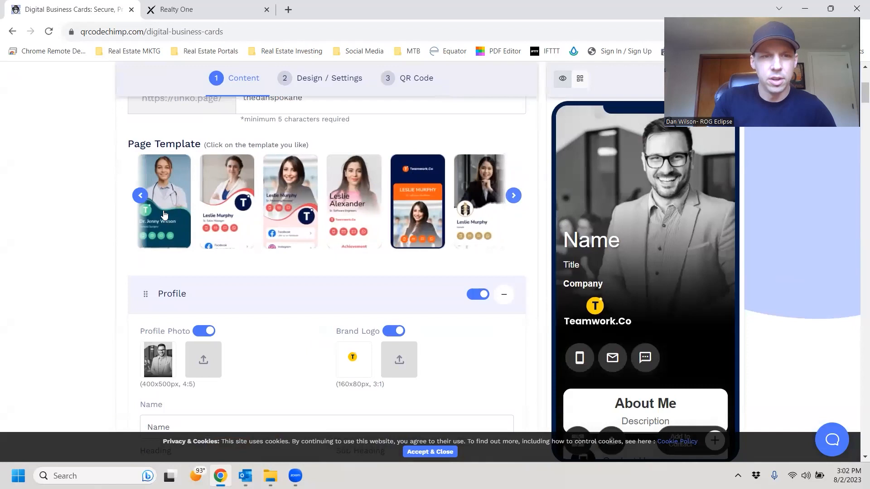
pyautogui.click(174, 201)
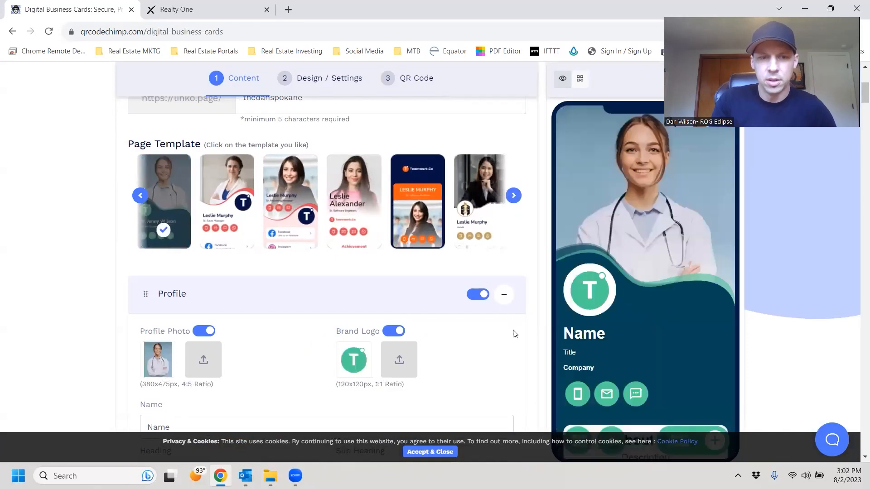
# Apply the sixth page template, the brown-accented one with the scales logo.
pyautogui.scroll(-1, 521, 321)
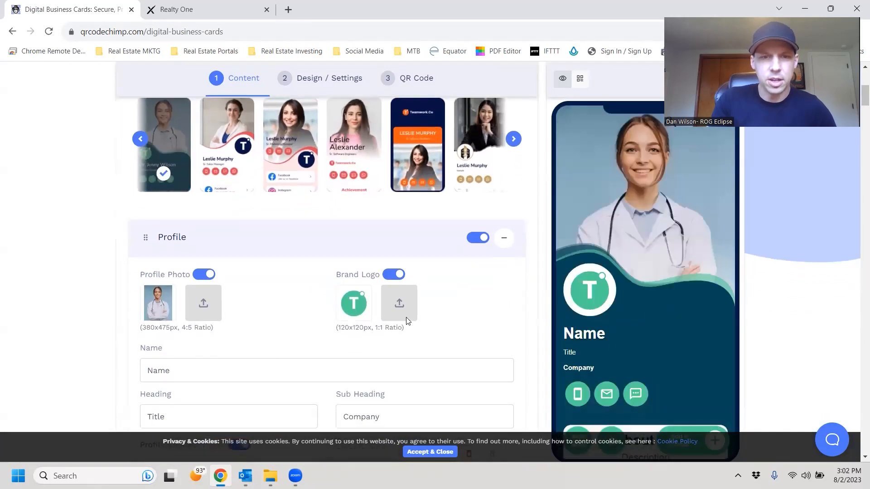
pyautogui.scroll(-1, 406, 317)
pyautogui.scroll(-7, 436, 320)
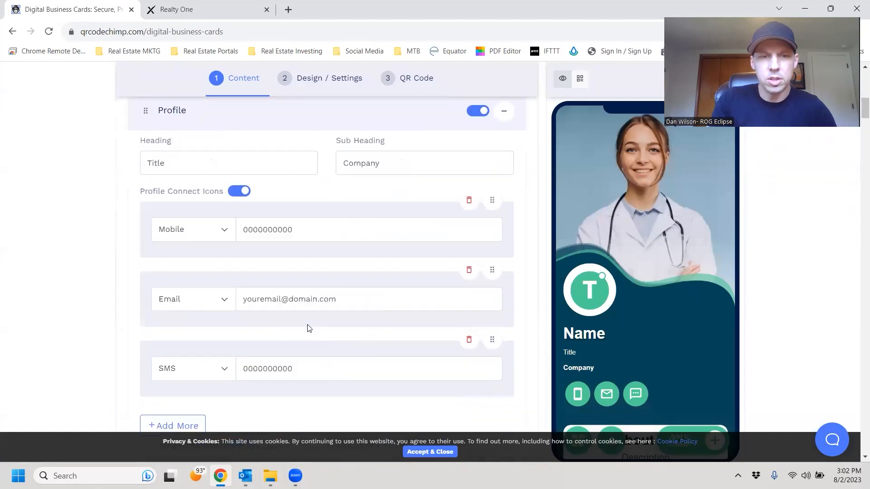
pyautogui.scroll(-4, 312, 321)
pyautogui.scroll(8, 317, 317)
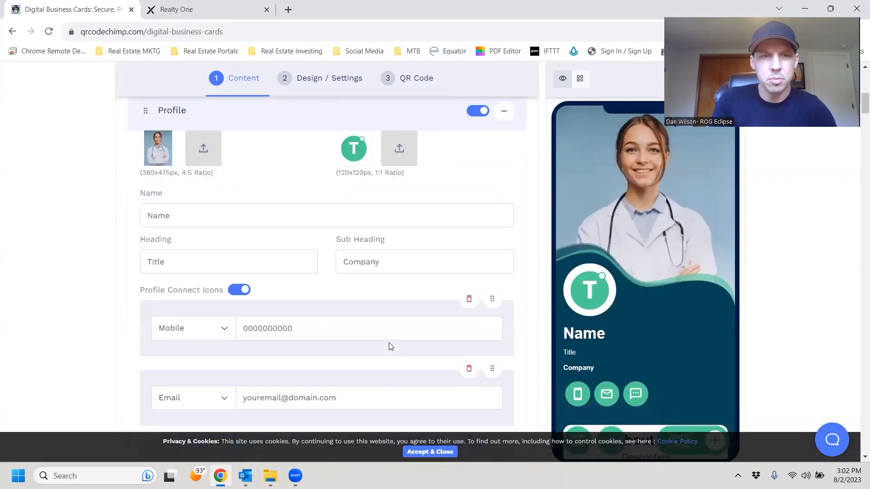
pyautogui.scroll(2, 336, 313)
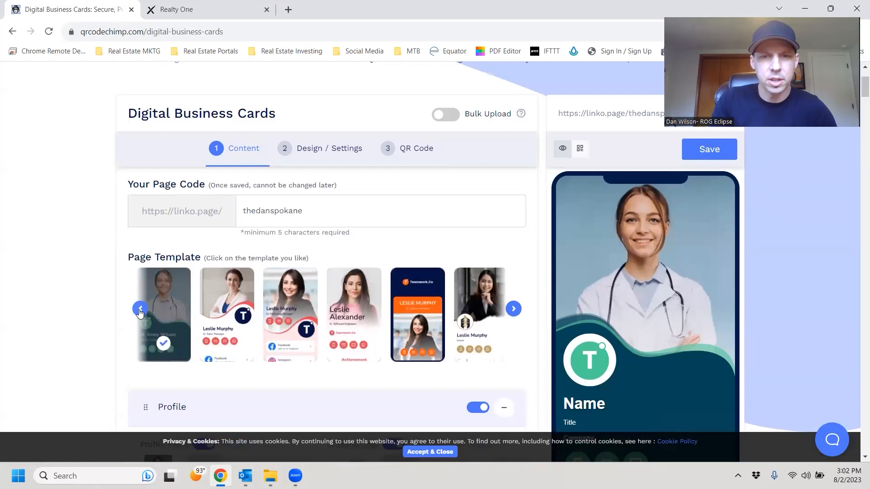
pyautogui.click(514, 309)
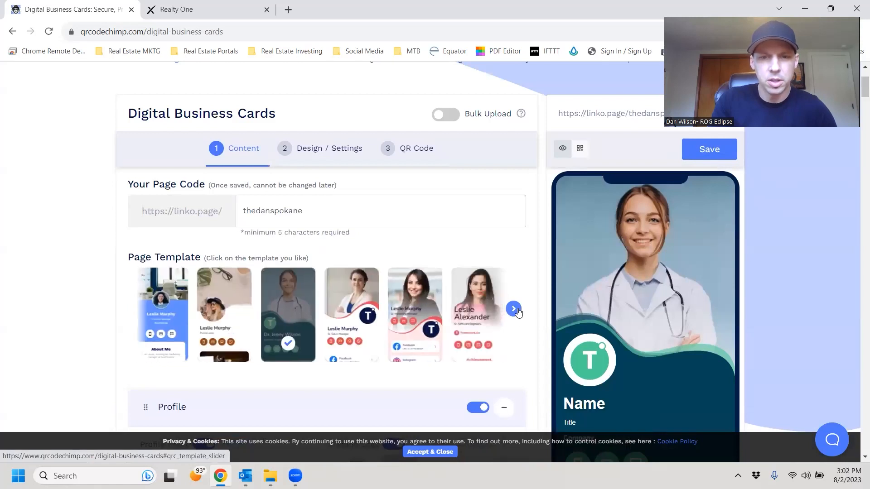
pyautogui.click(480, 321)
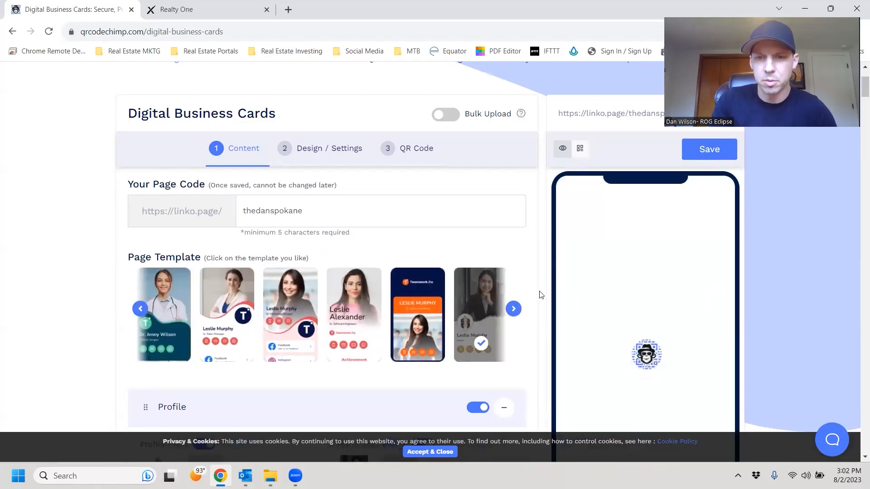
# Scroll to Profile and bring up the file manager for the Profile Photo.
pyautogui.scroll(-3, 519, 269)
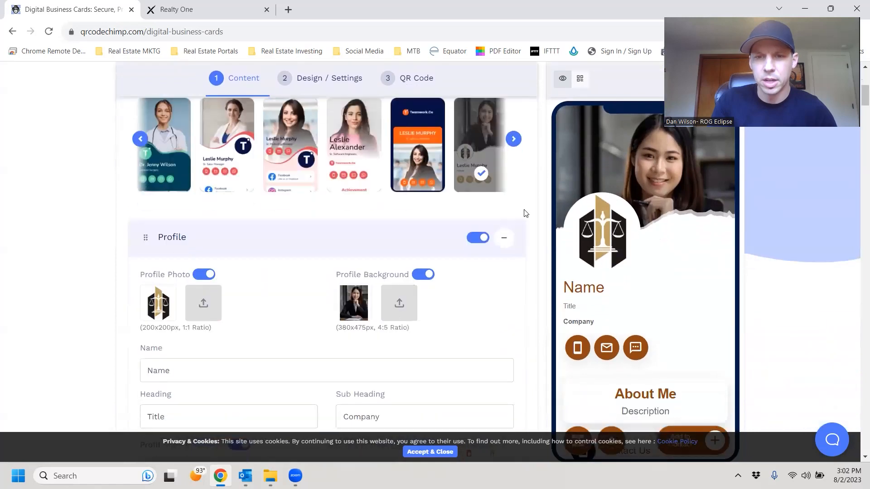
pyautogui.scroll(-1, 225, 269)
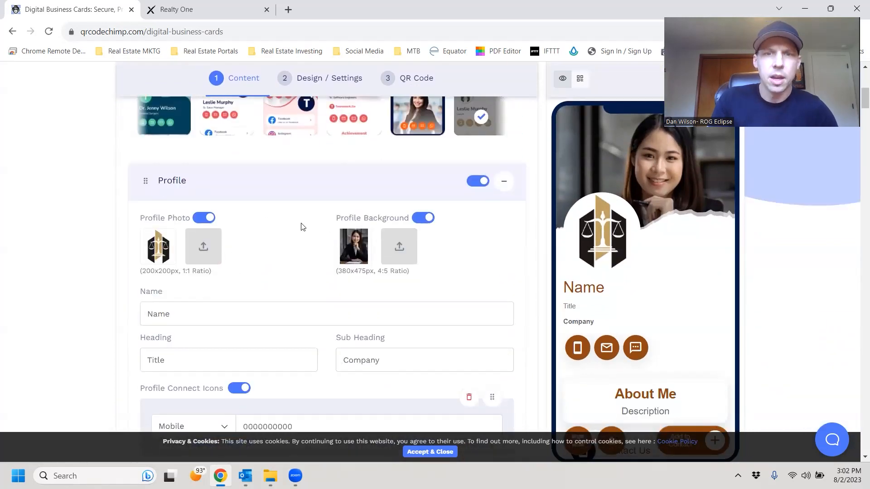
pyautogui.scroll(-1, 239, 253)
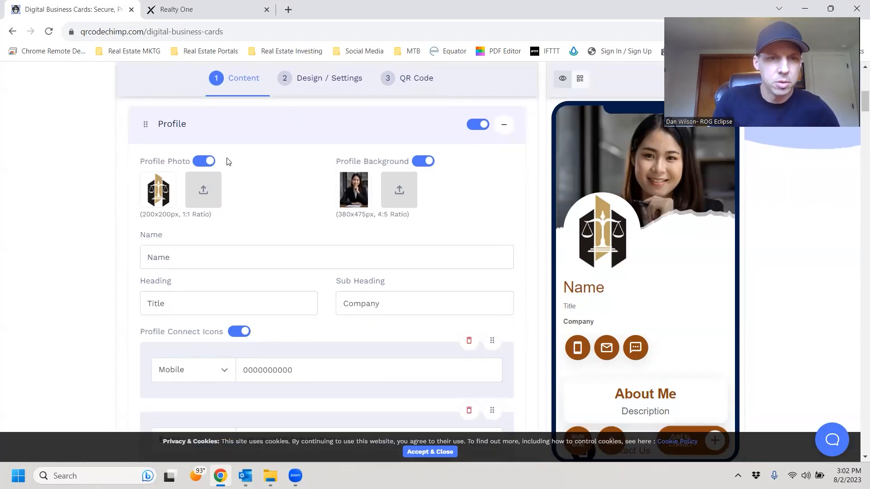
pyautogui.click(204, 190)
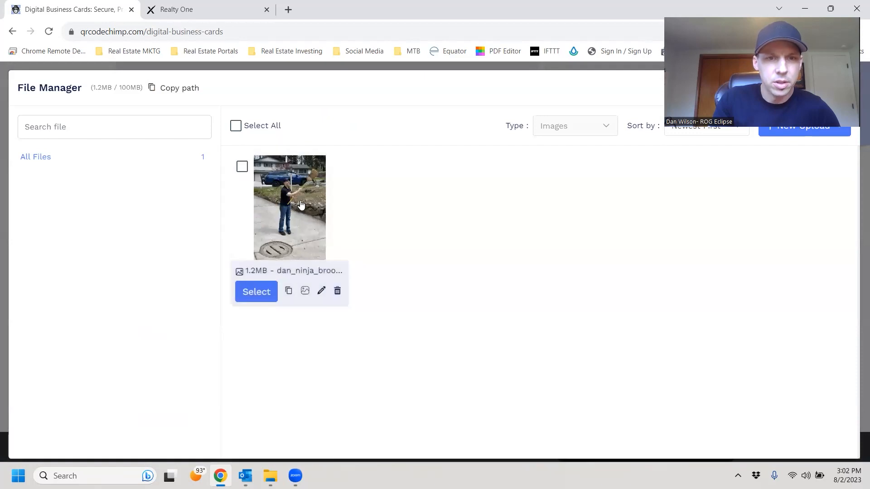
# Set the uploaded broom gif as profile photo and pick it again for the profile background.
pyautogui.click(300, 204)
pyautogui.click(265, 293)
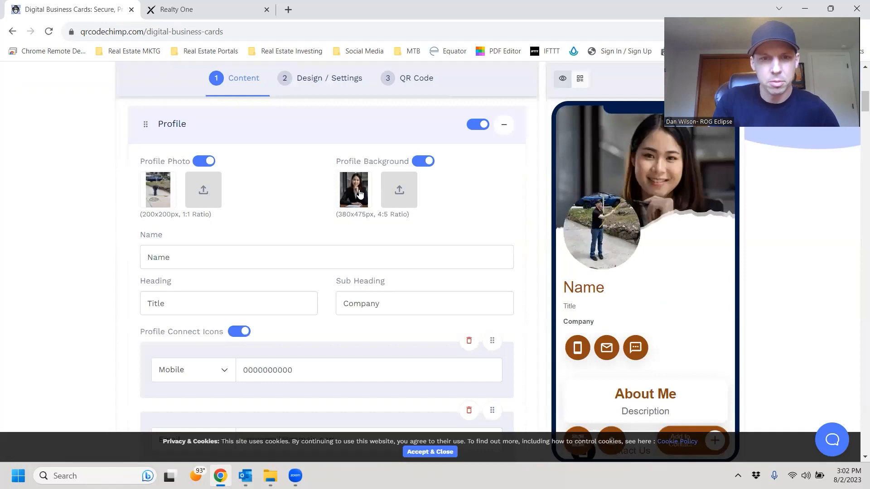
pyautogui.click(399, 191)
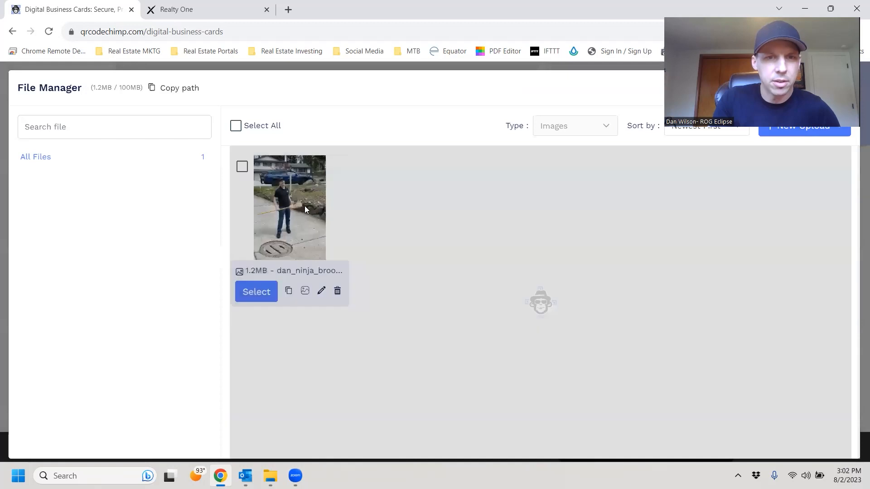
pyautogui.click(260, 291)
pyautogui.click(260, 291)
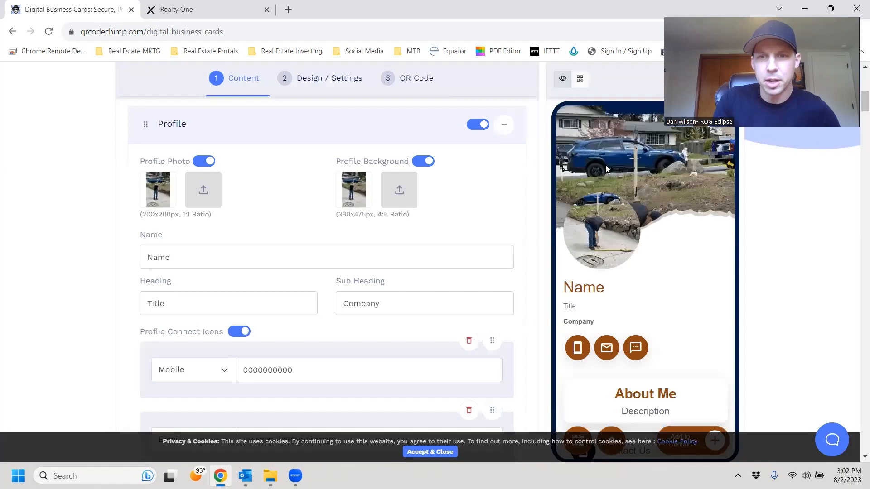
# Replace the Name field's placeholder with the card owner's full name.
pyautogui.scroll(-1, 295, 186)
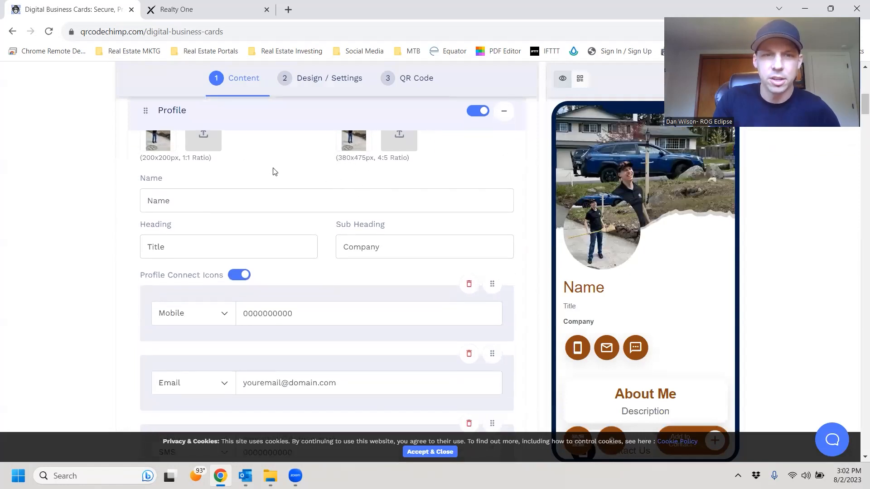
pyautogui.moveTo(204, 196); pyautogui.dragTo(126, 198)
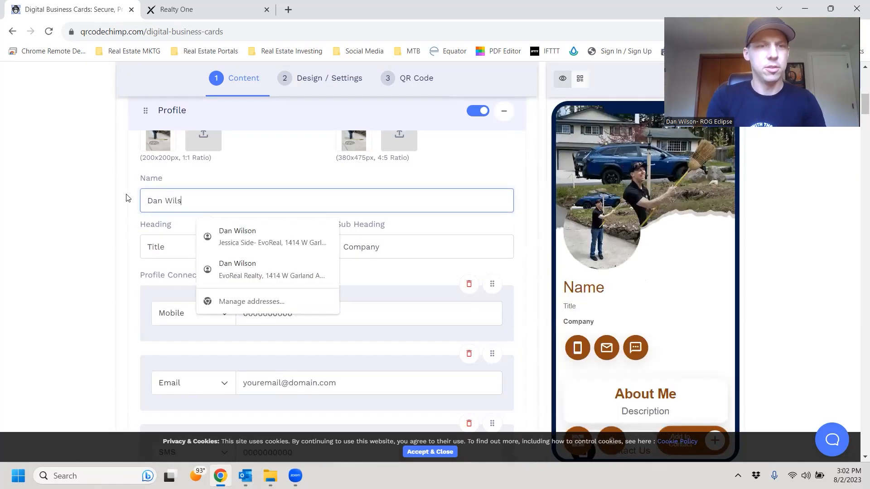
pyautogui.moveTo(168, 247); pyautogui.dragTo(128, 246)
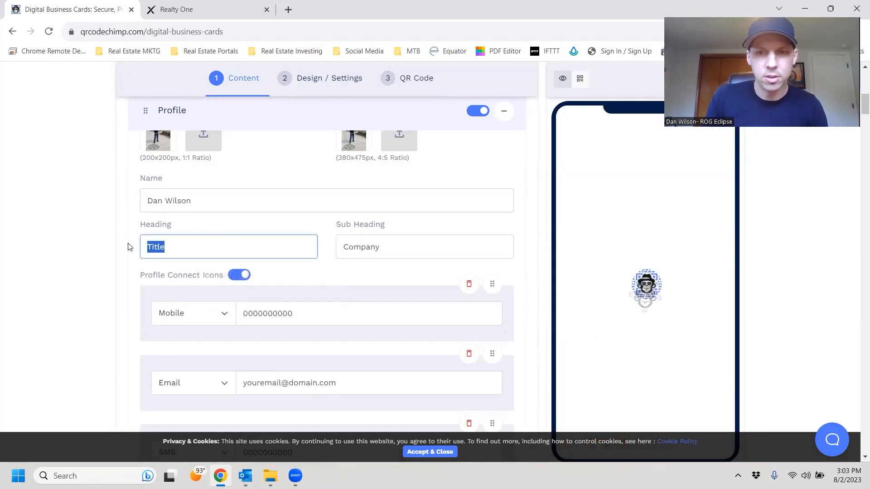
# Enter the owner's mobile number in the Mobile field and review the card's sections.
pyautogui.scroll(-1, 114, 235)
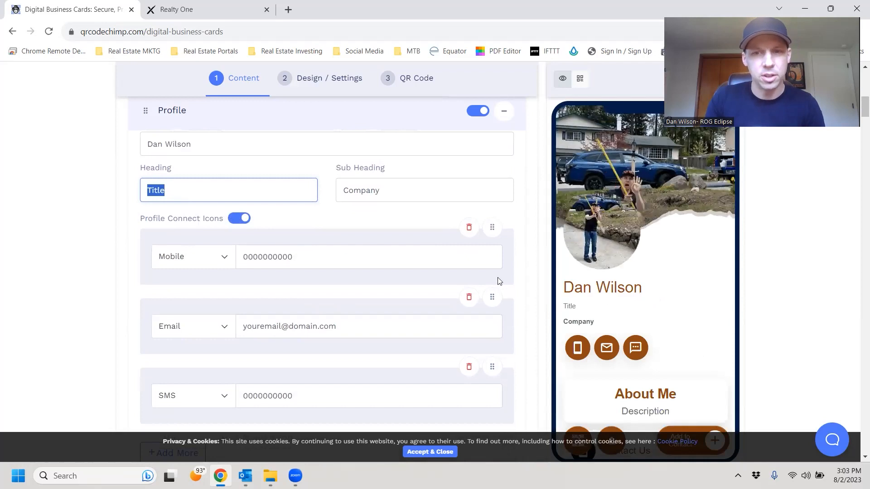
pyautogui.moveTo(329, 266); pyautogui.dragTo(185, 249)
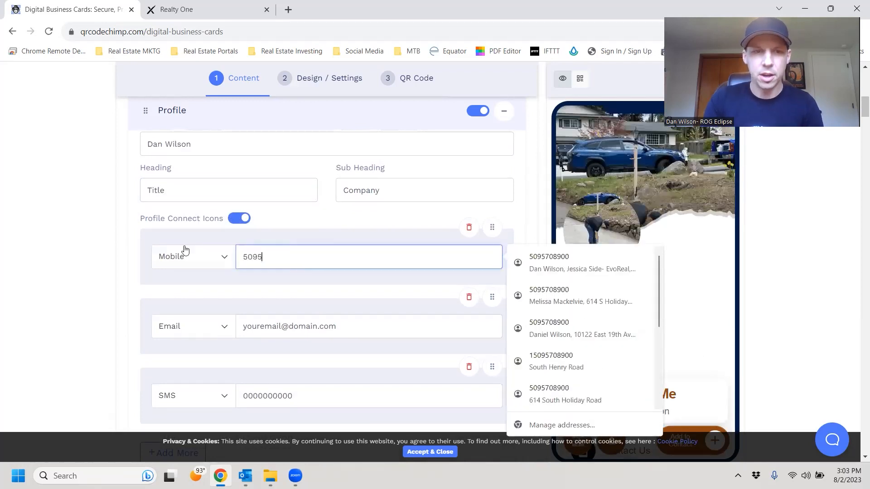
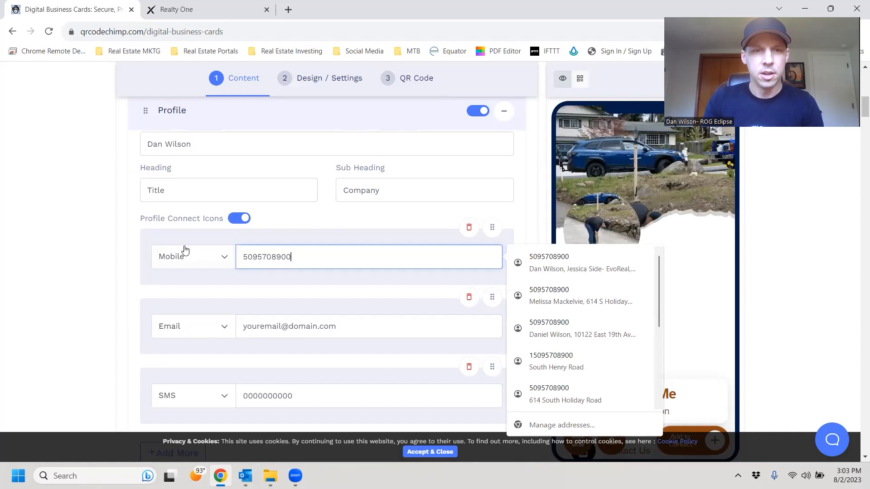
pyautogui.click(90, 255)
pyautogui.scroll(-2, 325, 256)
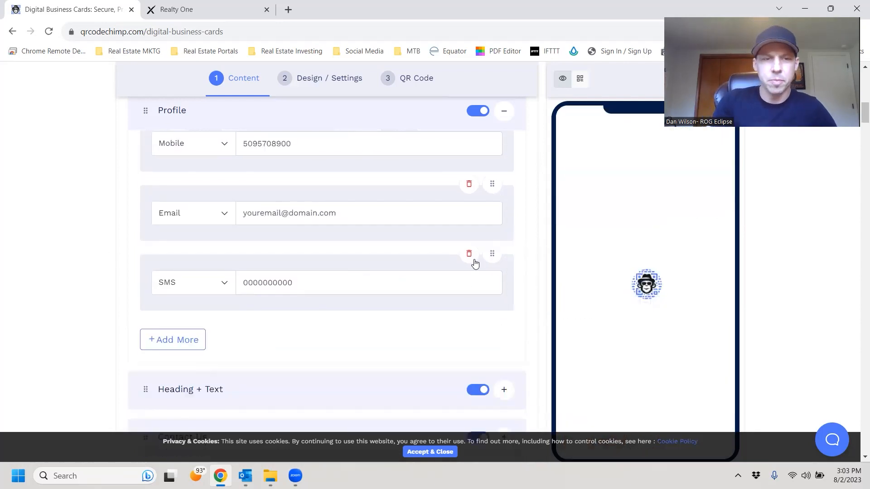
pyautogui.scroll(1, 380, 262)
pyautogui.scroll(-2, 633, 250)
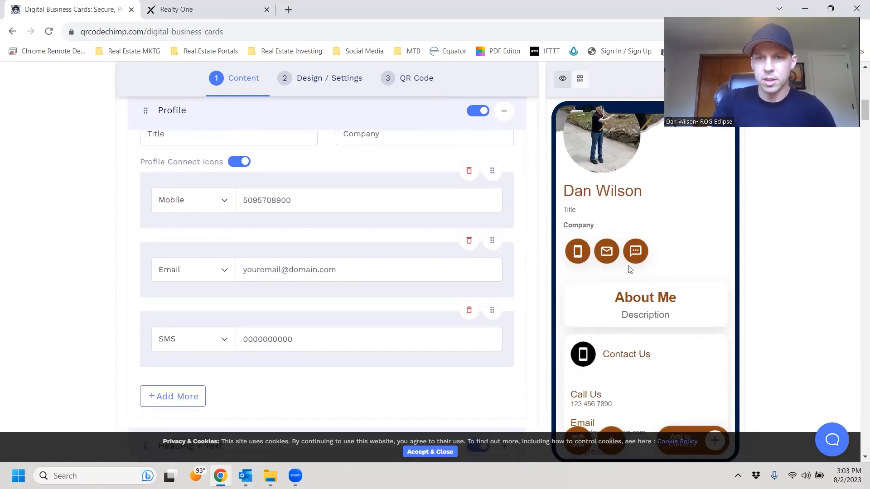
pyautogui.scroll(-3, 633, 278)
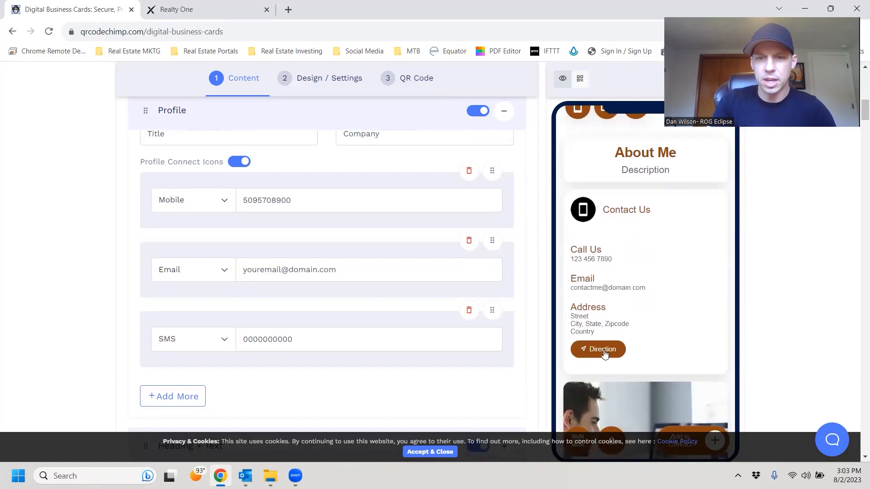
pyautogui.scroll(3, 587, 264)
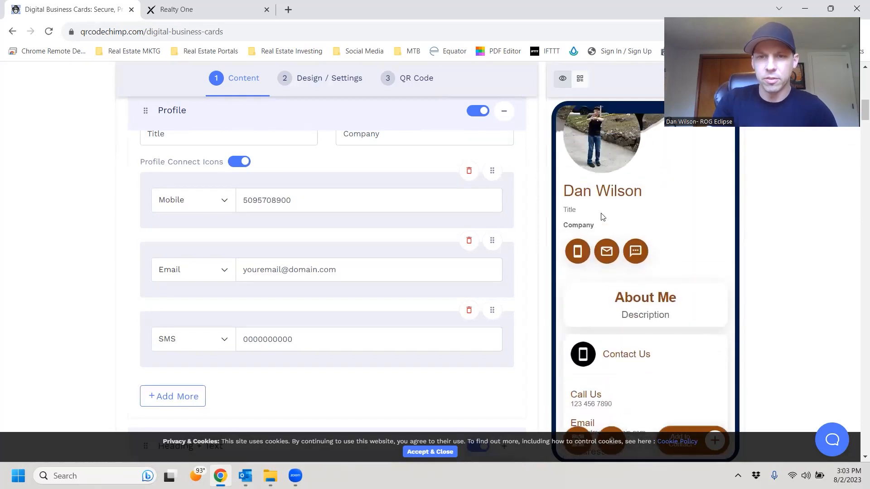
pyautogui.scroll(2, 604, 245)
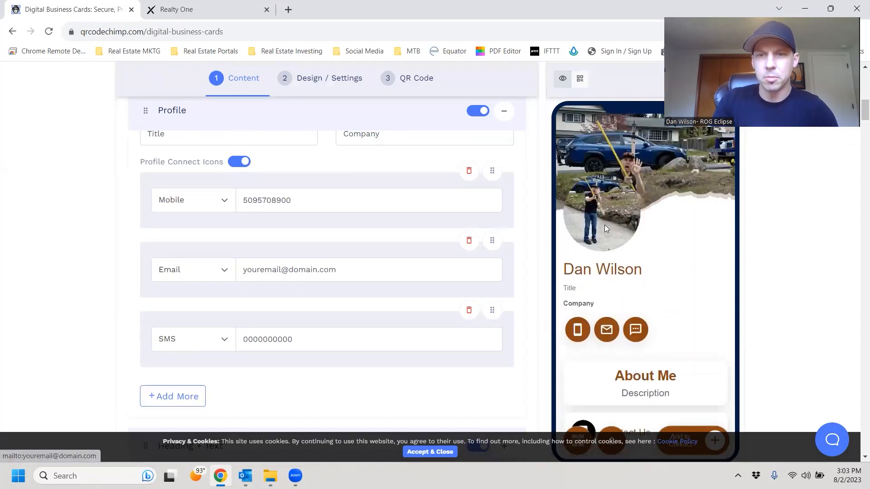
pyautogui.scroll(-4, 651, 259)
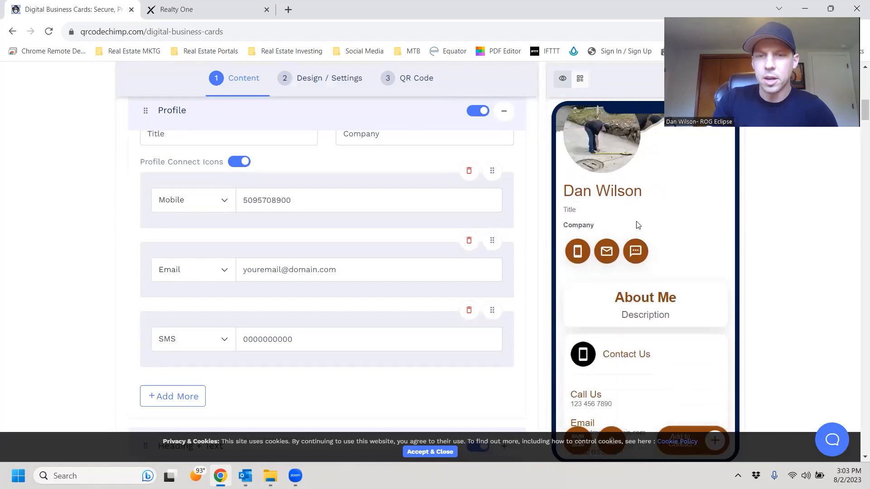
pyautogui.scroll(-3, 278, 251)
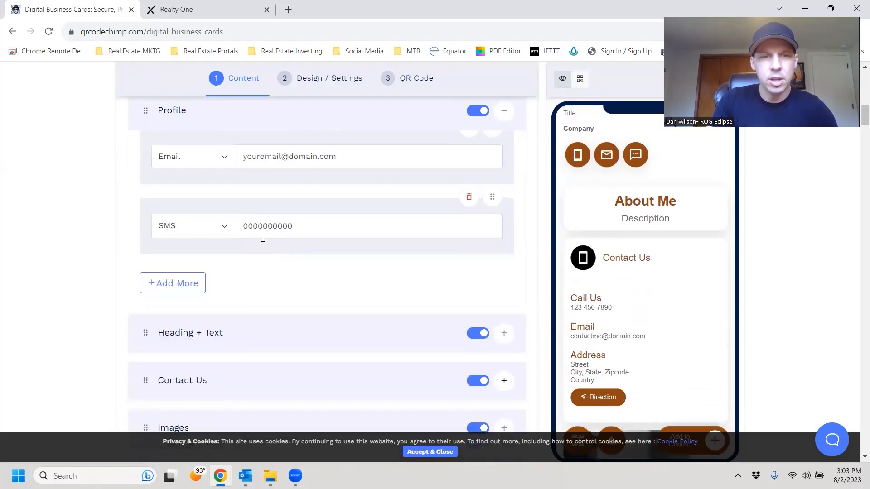
pyautogui.scroll(-1, 300, 282)
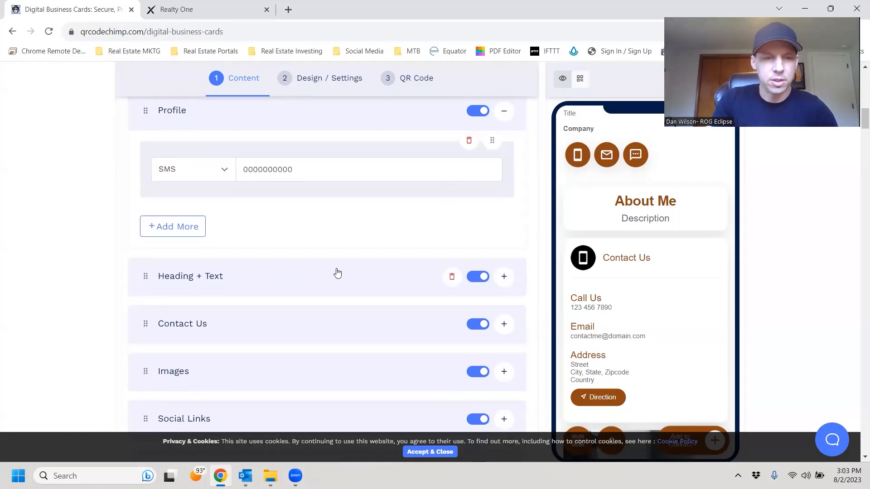
pyautogui.scroll(-1, 337, 272)
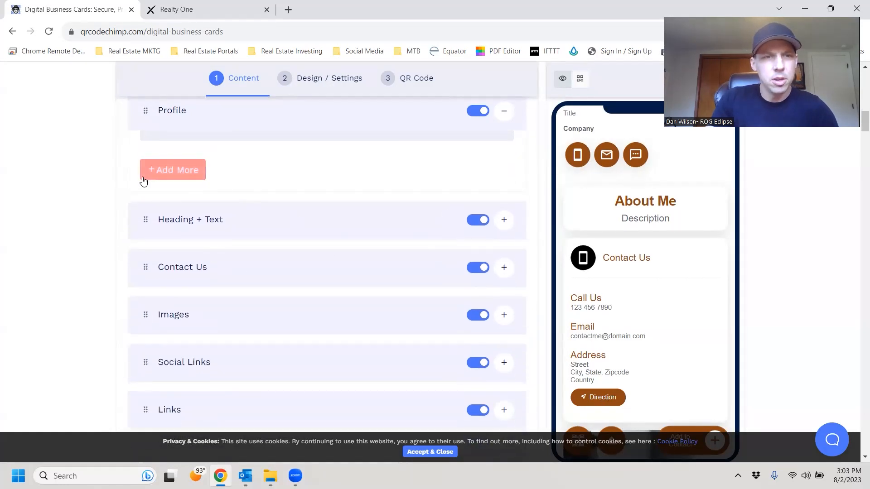
pyautogui.scroll(2, 287, 266)
pyautogui.scroll(-3, 166, 262)
pyautogui.moveTo(145, 164); pyautogui.dragTo(145, 210)
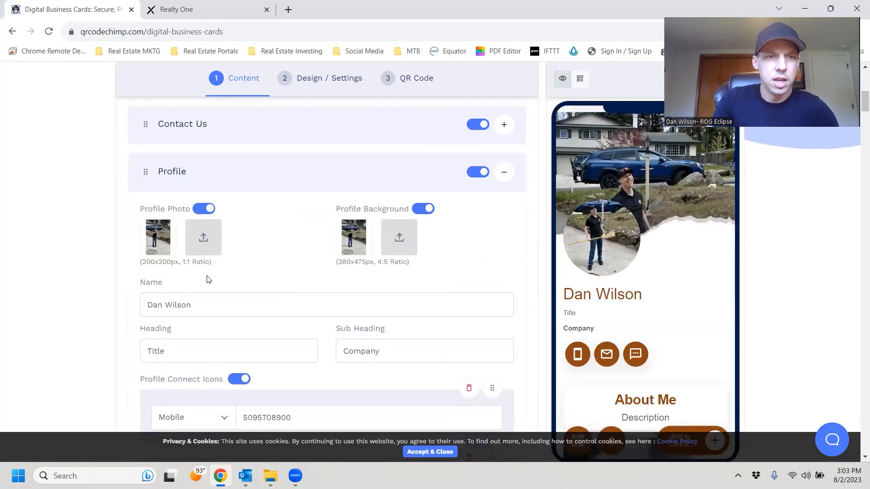
pyautogui.scroll(-8, 670, 340)
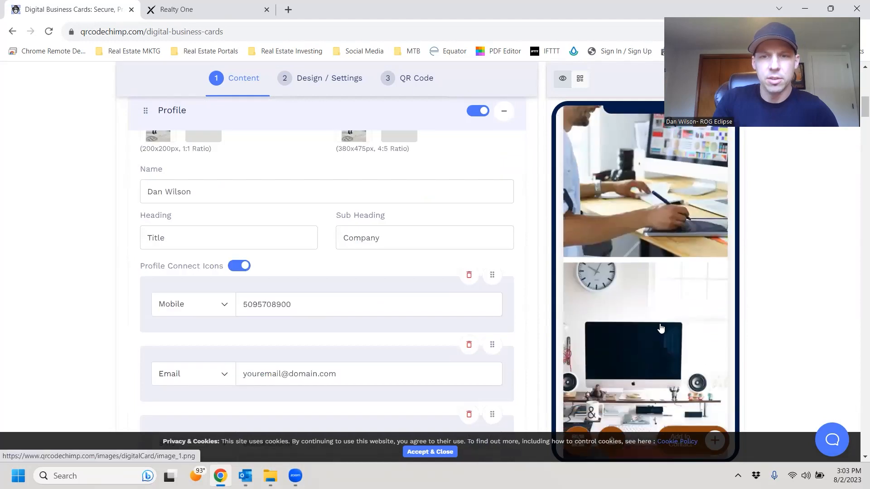
pyautogui.scroll(-3, 144, 244)
pyautogui.scroll(3, 204, 249)
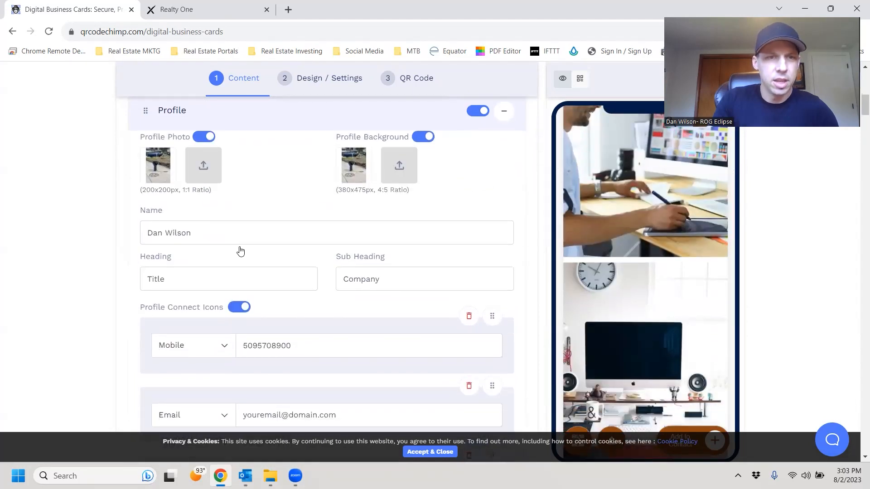
pyautogui.scroll(-7, 231, 263)
pyautogui.moveTo(144, 282); pyautogui.dragTo(149, 362)
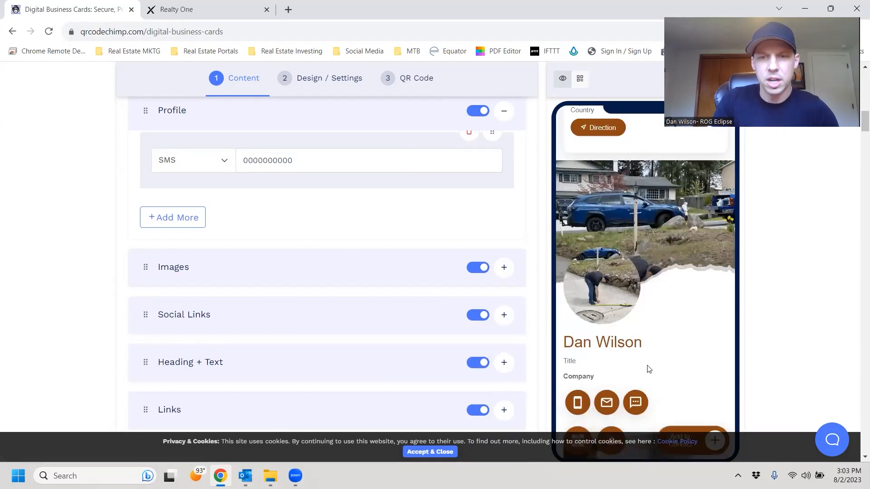
pyautogui.scroll(-2, 603, 331)
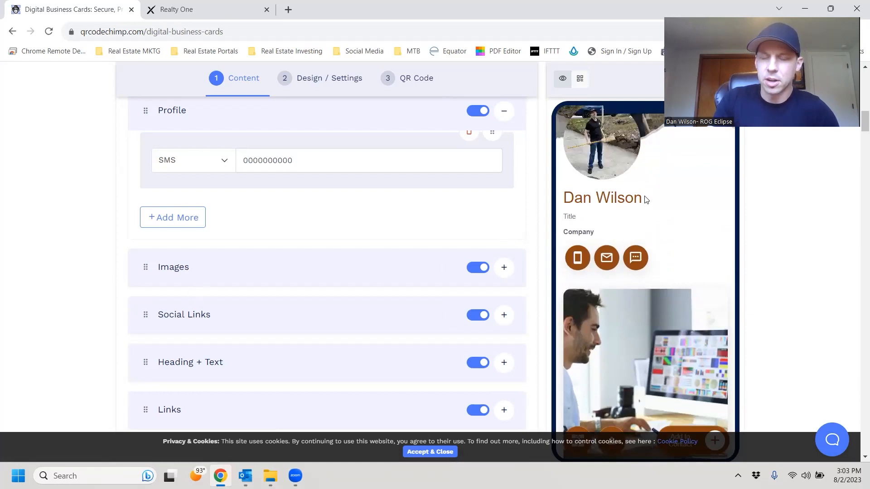
pyautogui.scroll(-1, 312, 251)
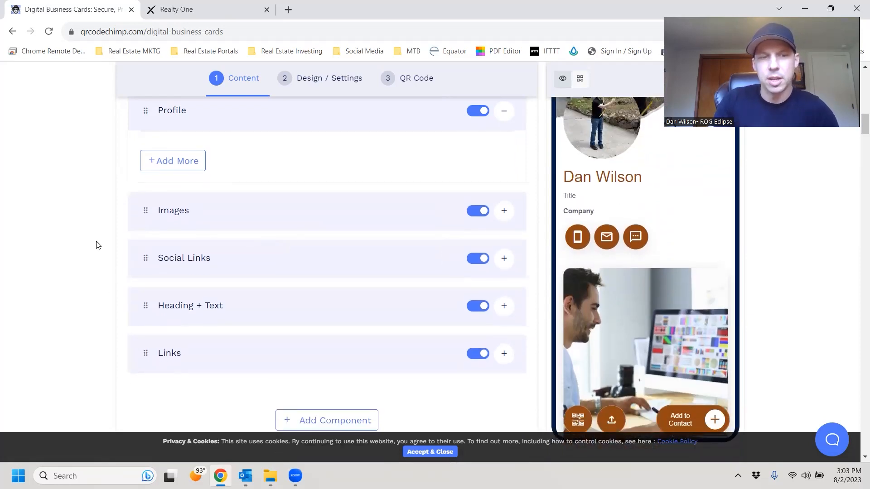
pyautogui.scroll(-1, 285, 239)
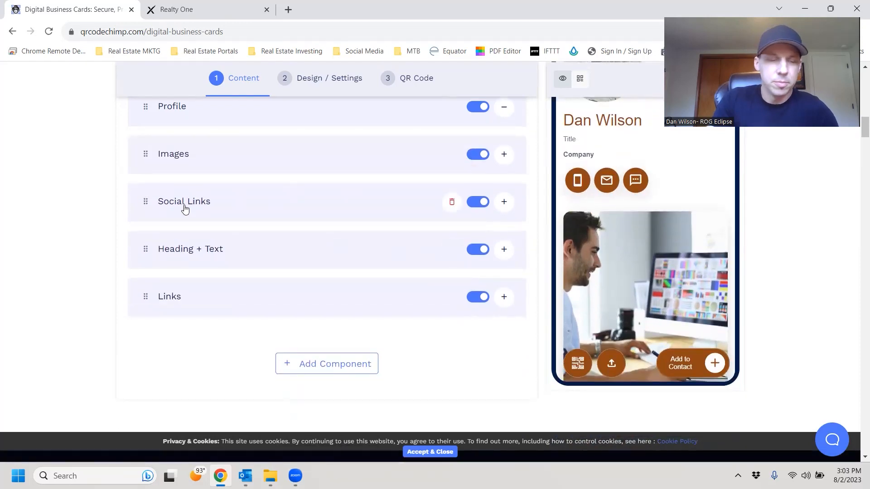
pyautogui.scroll(2, 272, 259)
# Turn off the Images and Social Links sections, glancing at the Add Component list.
pyautogui.click(484, 270)
pyautogui.click(483, 319)
pyautogui.scroll(-2, 450, 312)
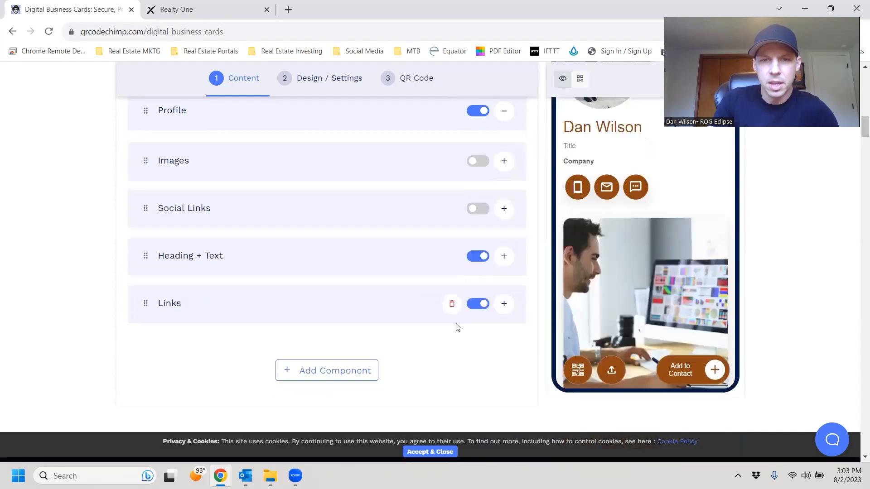
pyautogui.click(338, 368)
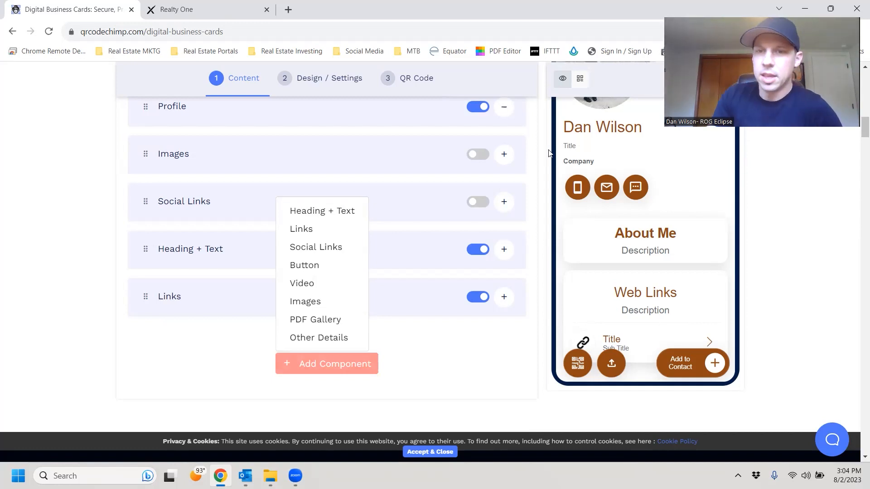
pyautogui.scroll(2, 413, 246)
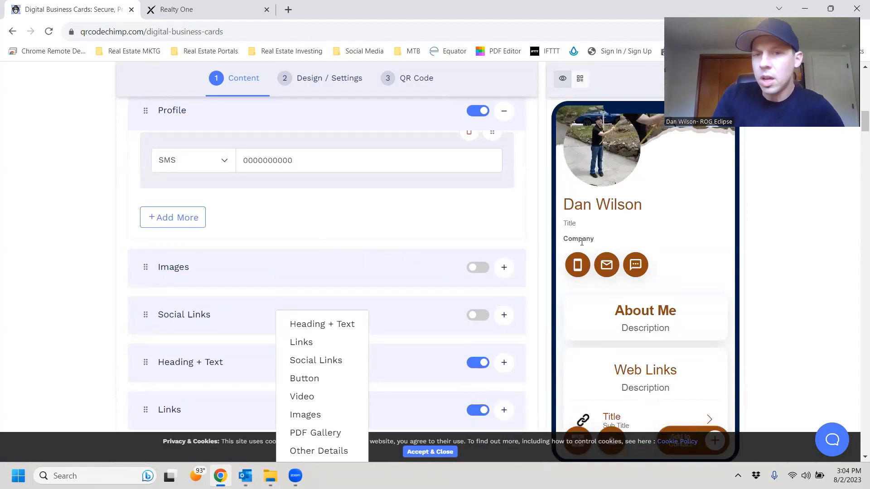
pyautogui.scroll(-1, 326, 259)
pyautogui.click(97, 259)
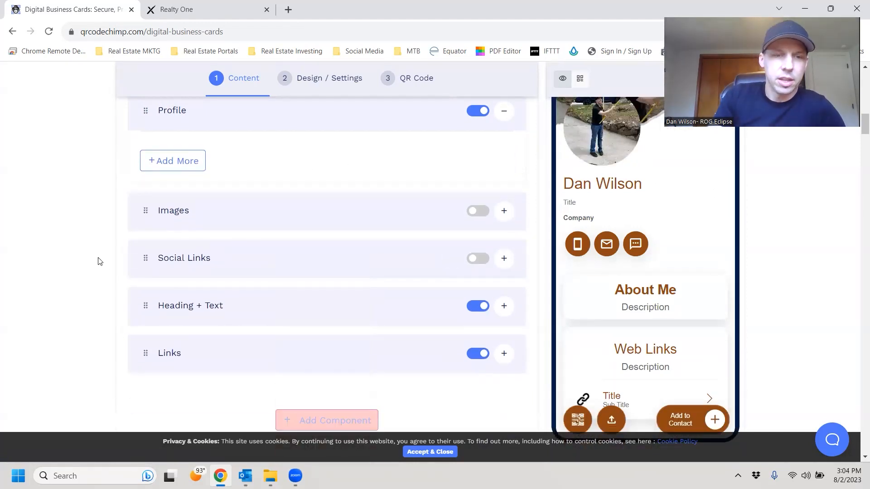
pyautogui.scroll(-1, 390, 292)
pyautogui.scroll(-2, 435, 290)
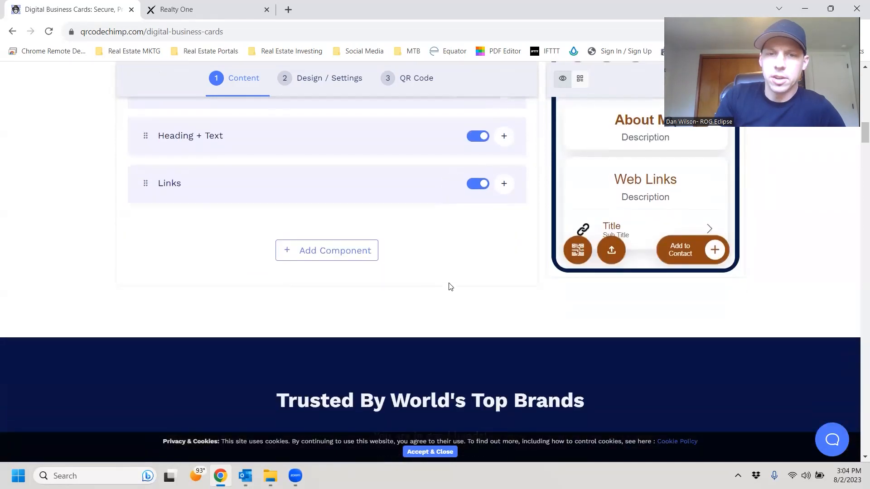
pyautogui.scroll(9, 446, 286)
pyautogui.scroll(8, 517, 246)
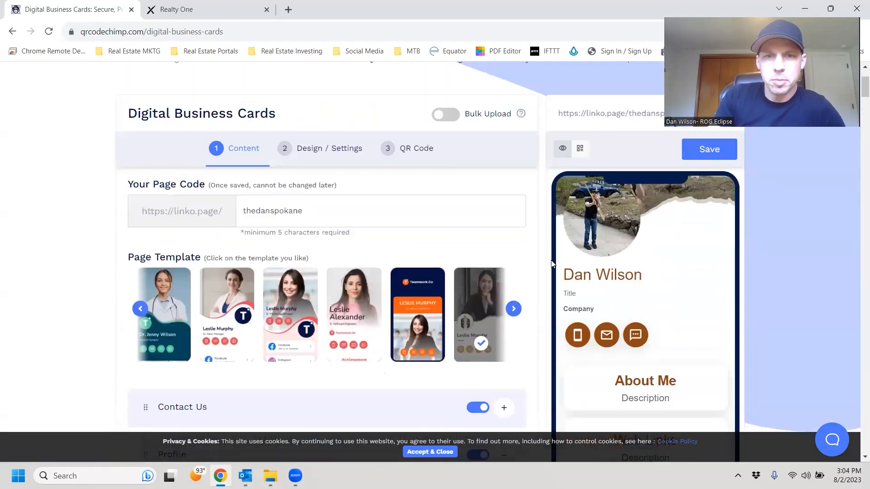
# In Design / Settings, choose the dark navy thumbnail as the card's background image.
pyautogui.click(346, 146)
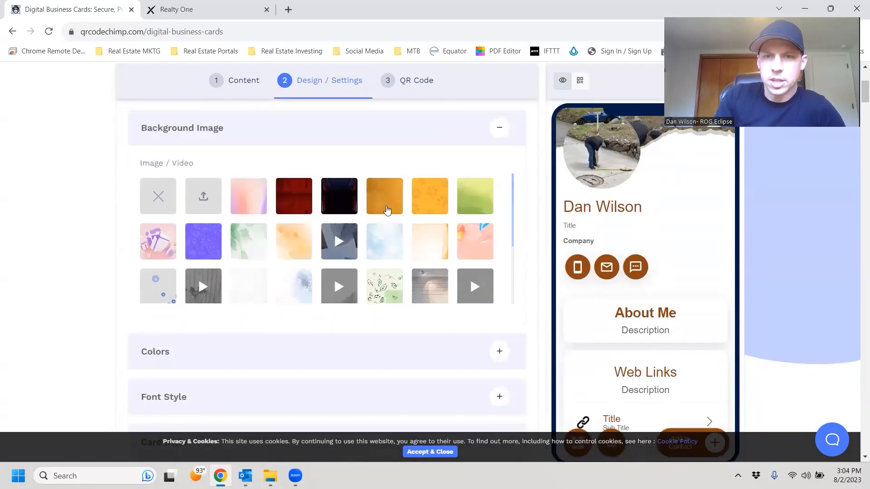
pyautogui.click(326, 205)
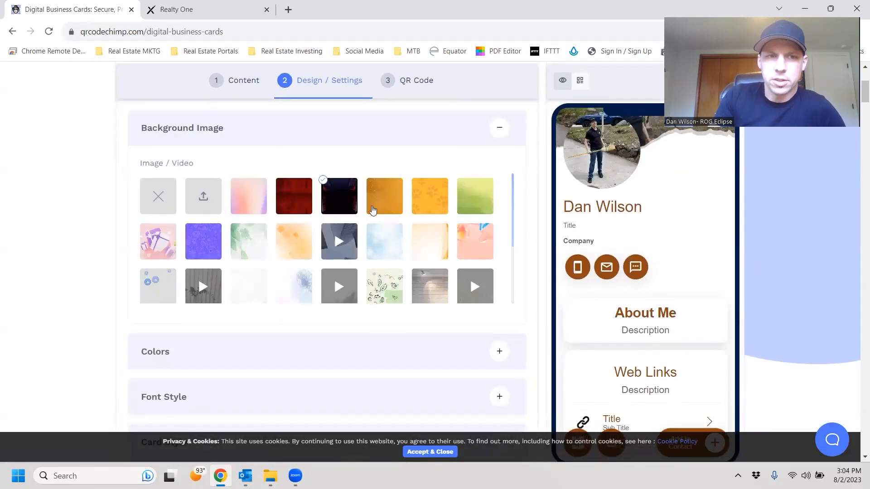
pyautogui.scroll(-2, 430, 241)
pyautogui.click(434, 233)
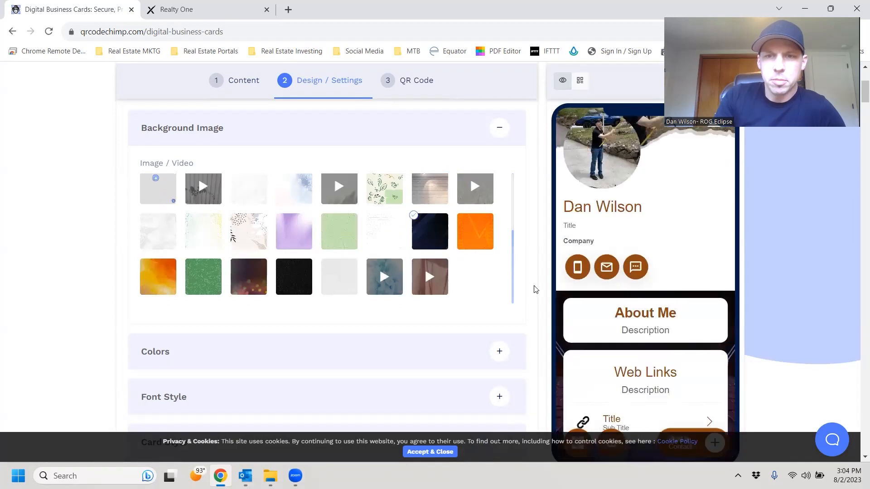
pyautogui.scroll(-5, 480, 330)
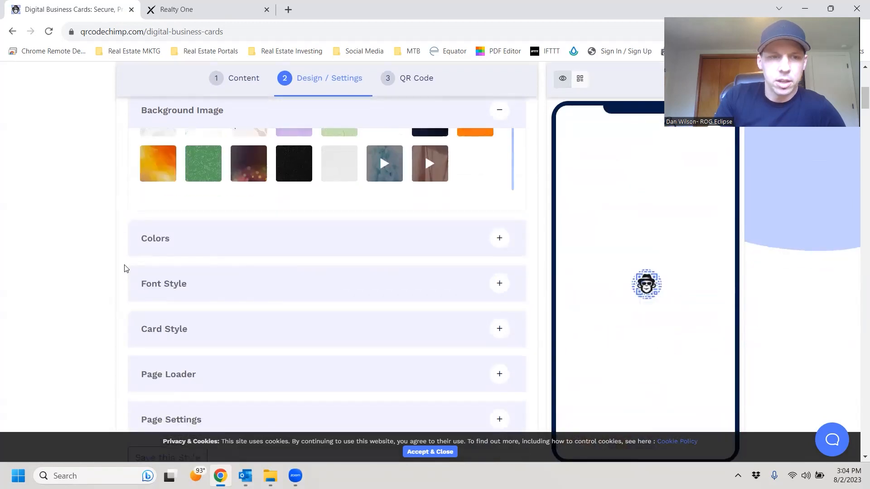
pyautogui.scroll(8, 408, 316)
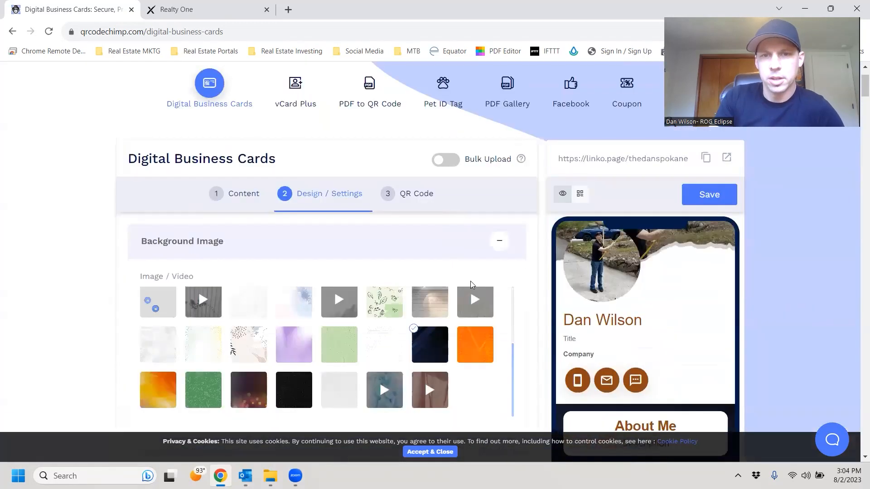
# Go to the QR Code step and open the full Customize QR Code options for the circular code.
pyautogui.click(424, 195)
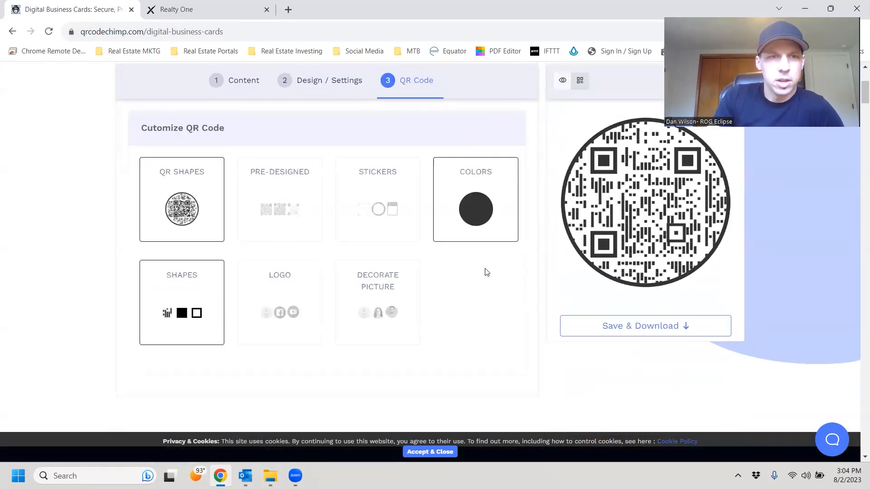
pyautogui.scroll(4, 431, 312)
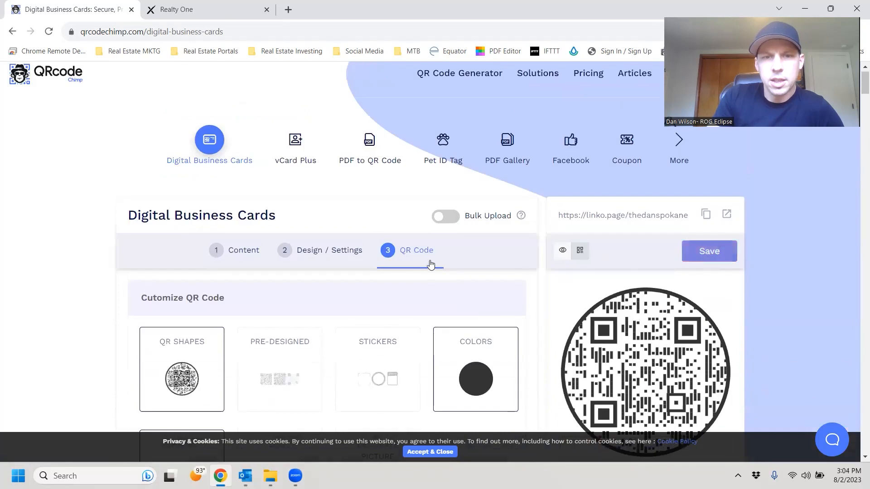
pyautogui.scroll(-1, 271, 332)
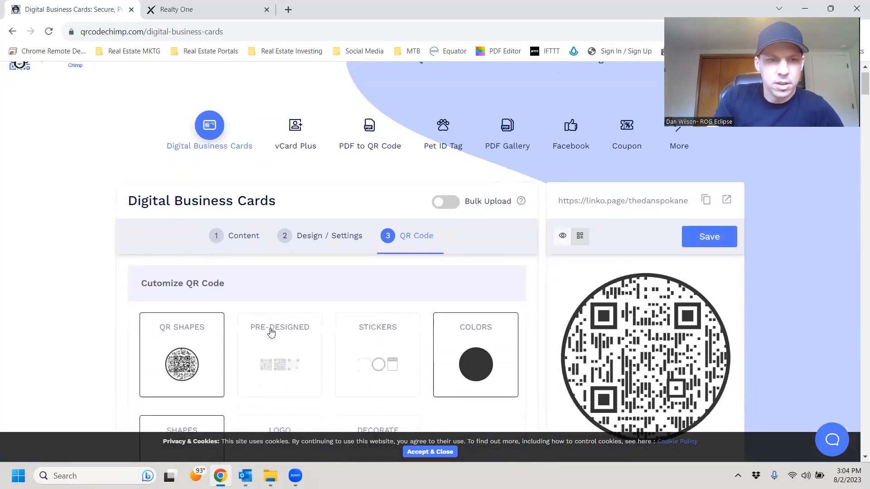
pyautogui.scroll(-2, 271, 332)
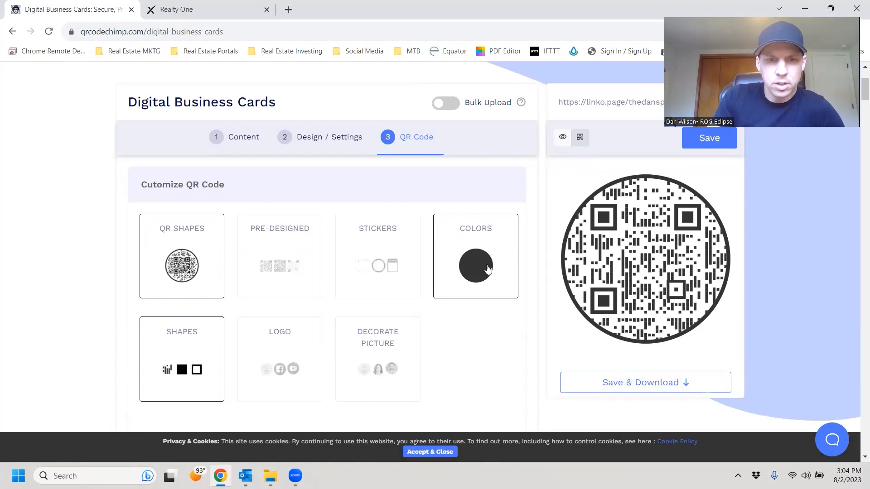
pyautogui.click(190, 263)
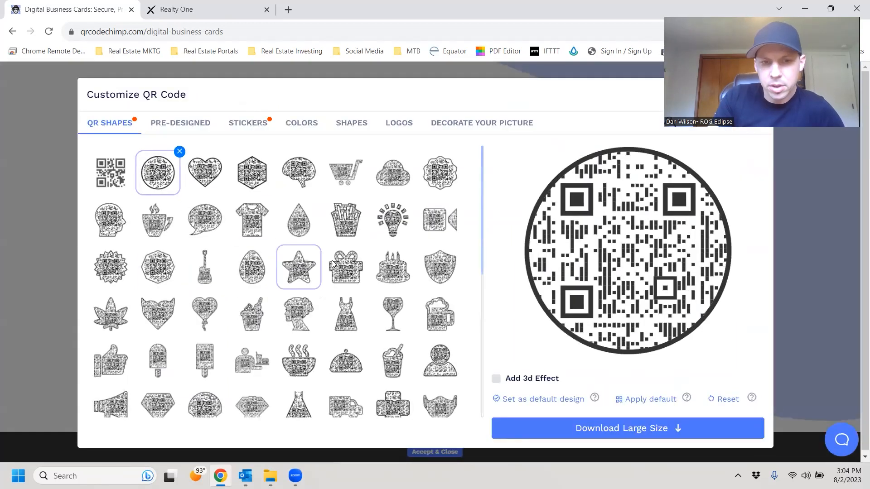
# Switch the circular QR code to the plain square shape and show the pre-designed templates.
pyautogui.scroll(-3, 386, 238)
pyautogui.scroll(3, 188, 279)
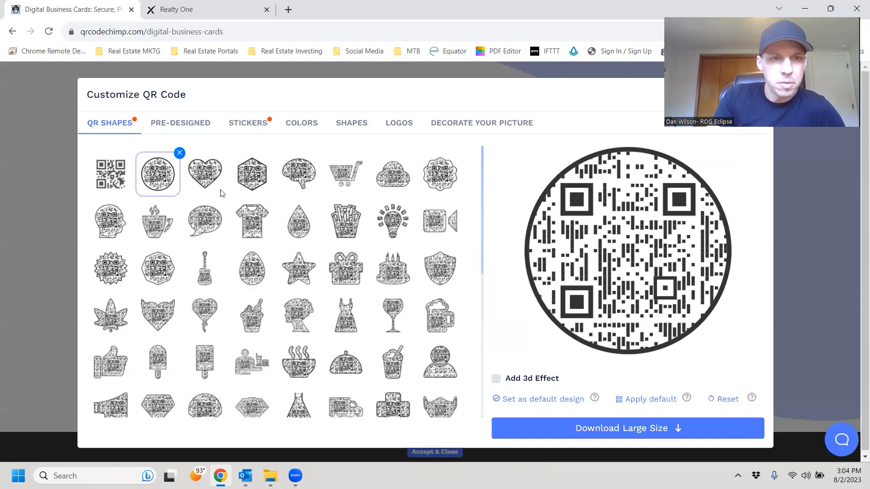
pyautogui.scroll(-4, 222, 193)
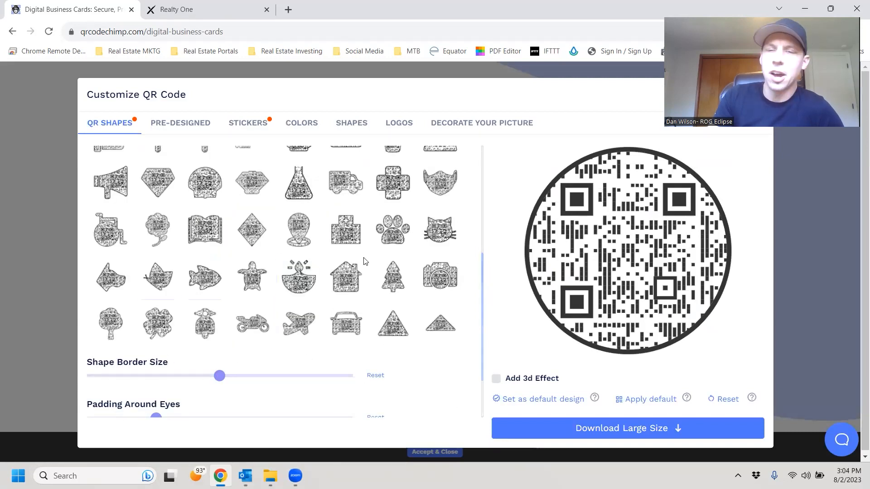
pyautogui.scroll(4, 364, 262)
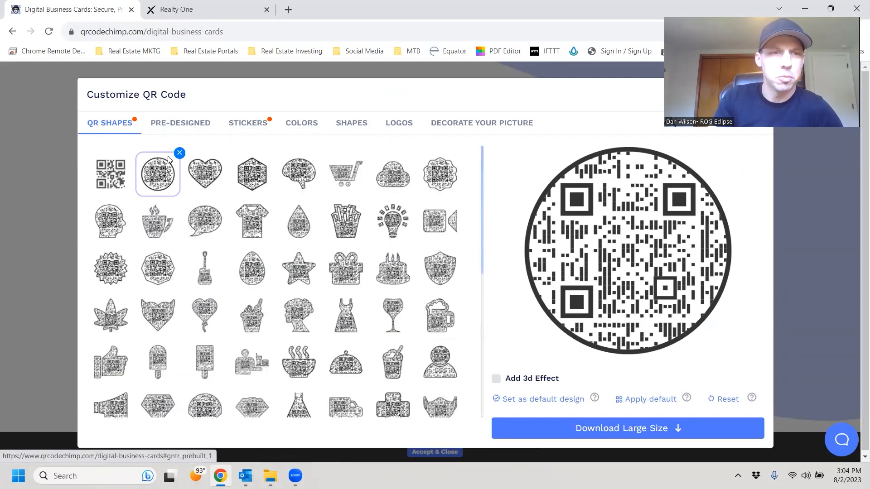
pyautogui.click(125, 184)
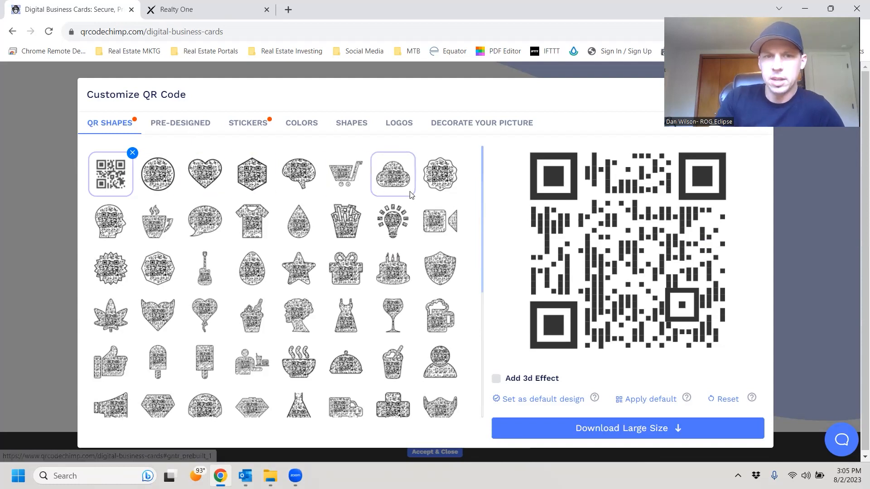
pyautogui.click(178, 123)
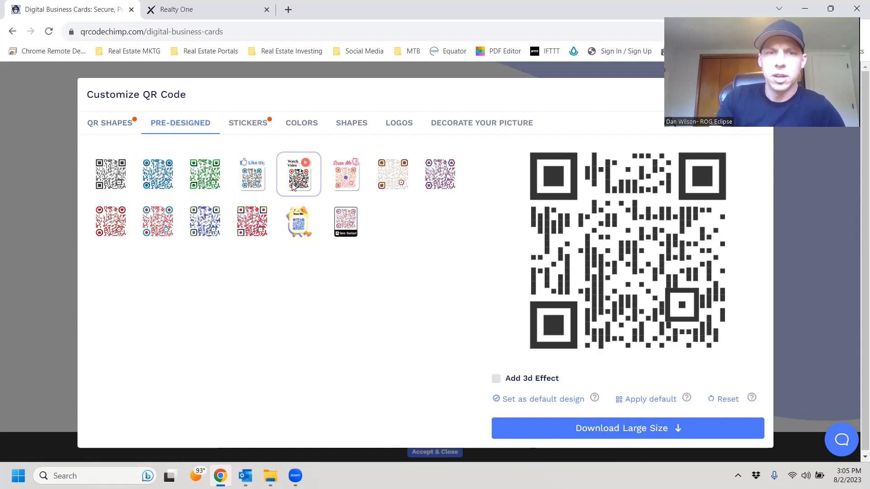
# Apply the Scan Me design and set its foreground, eye and eyeball colours to black #000000.
pyautogui.click(348, 177)
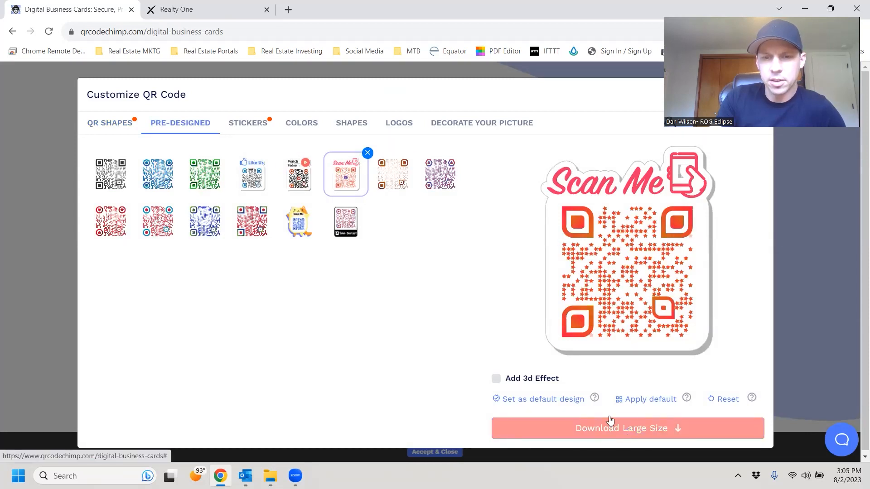
pyautogui.click(108, 125)
pyautogui.click(314, 132)
pyautogui.click(111, 178)
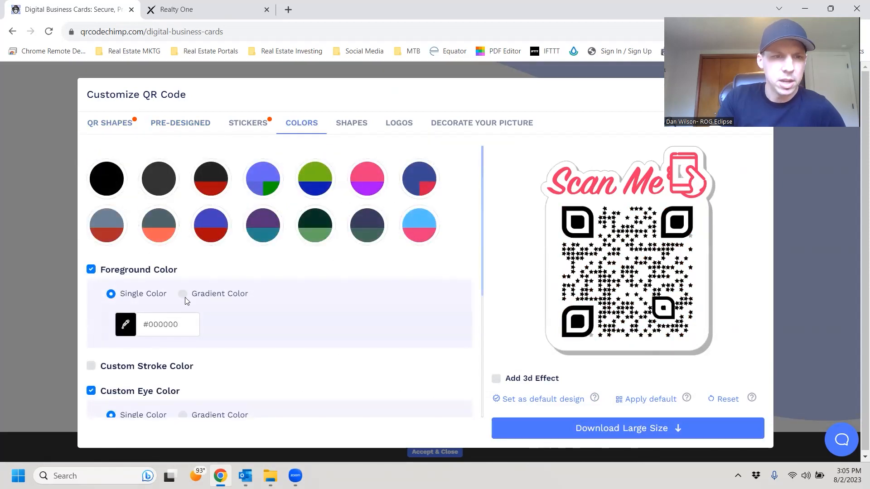
pyautogui.scroll(-3, 185, 300)
pyautogui.scroll(-2, 297, 315)
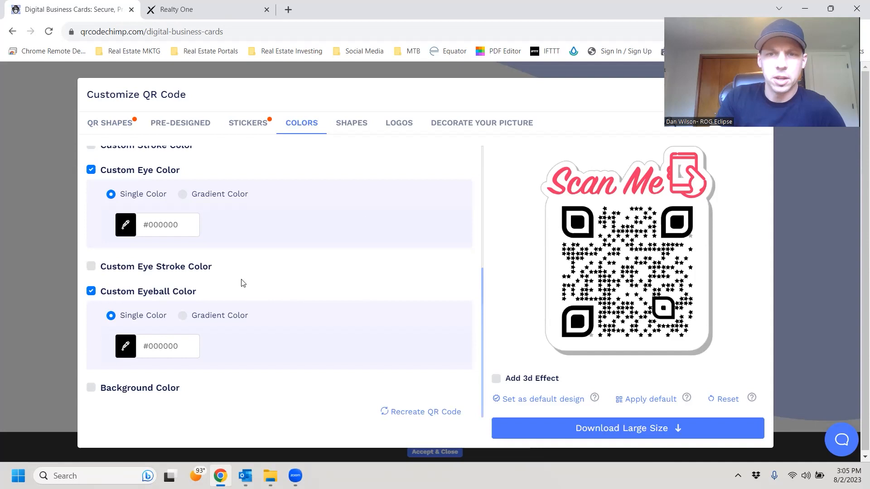
pyautogui.scroll(2, 244, 295)
pyautogui.scroll(1, 157, 258)
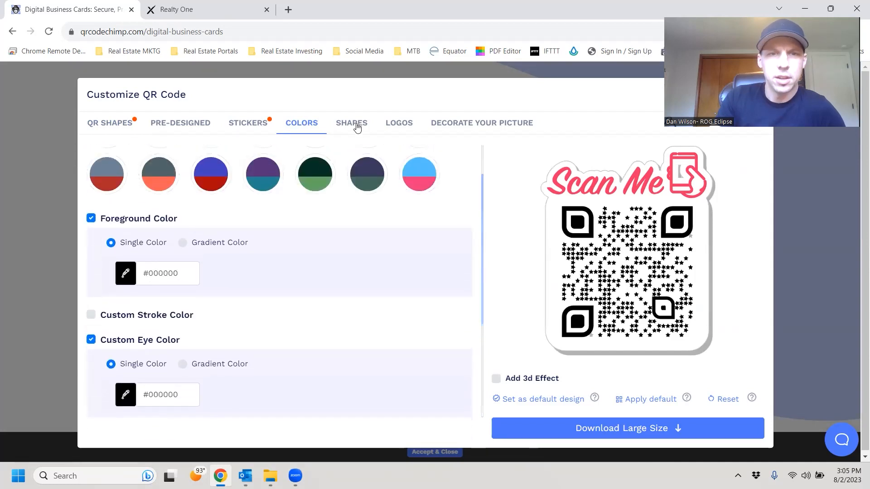
pyautogui.click(352, 124)
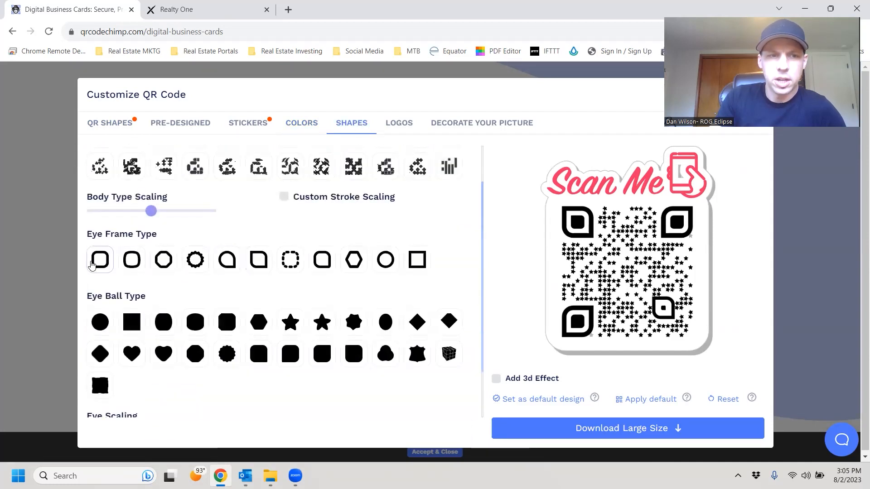
# Give the eye frames and eye centres rounded-square shapes and the body plain square modules.
pyautogui.click(93, 262)
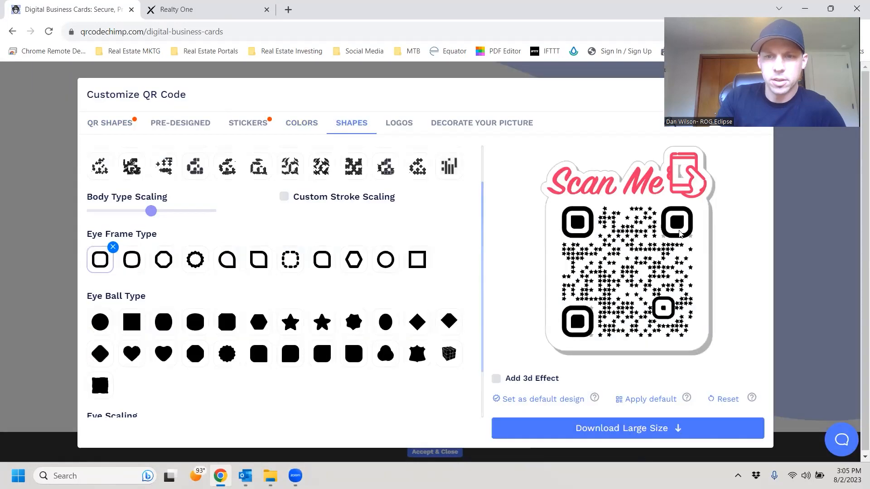
pyautogui.click(258, 355)
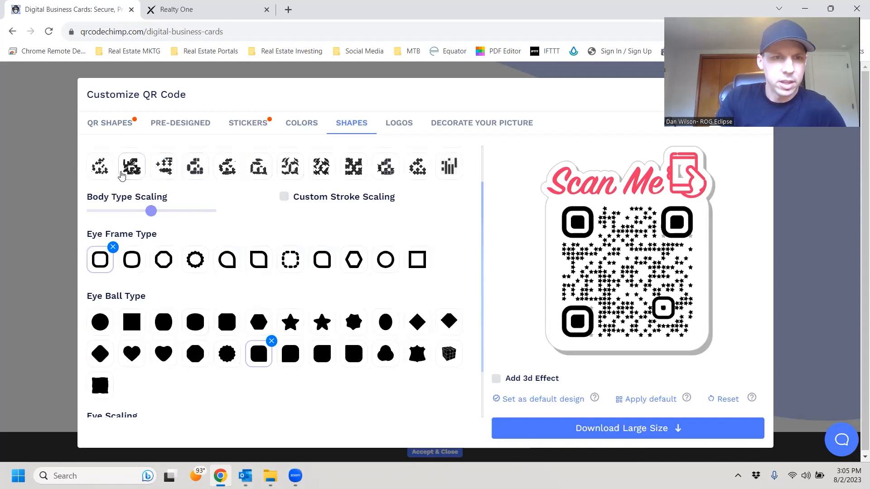
pyautogui.scroll(-1, 150, 323)
pyautogui.scroll(-3, 150, 322)
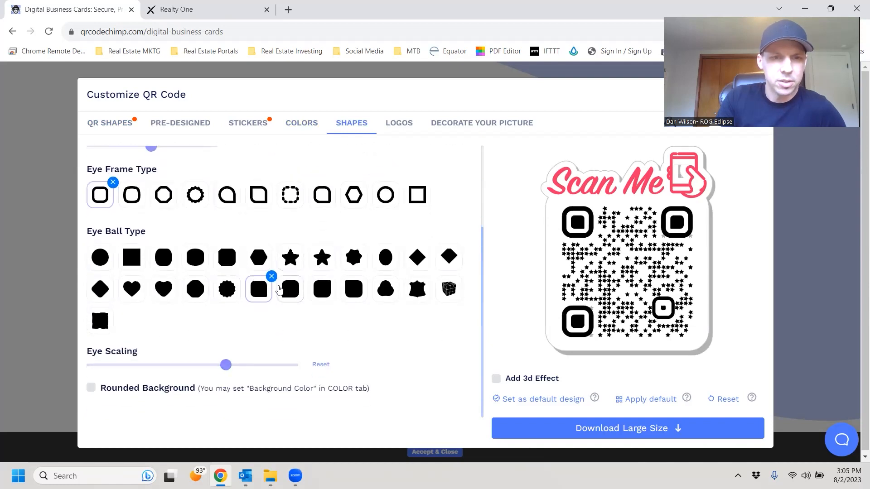
pyautogui.scroll(3, 177, 272)
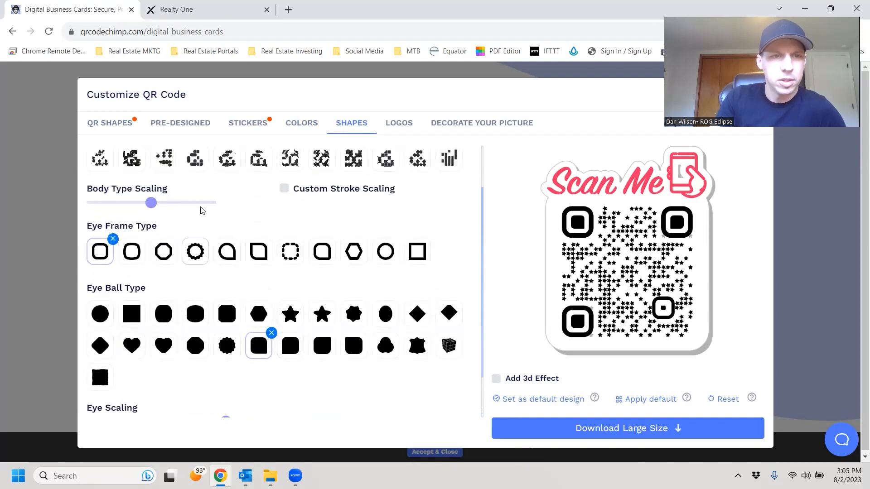
pyautogui.scroll(1, 101, 168)
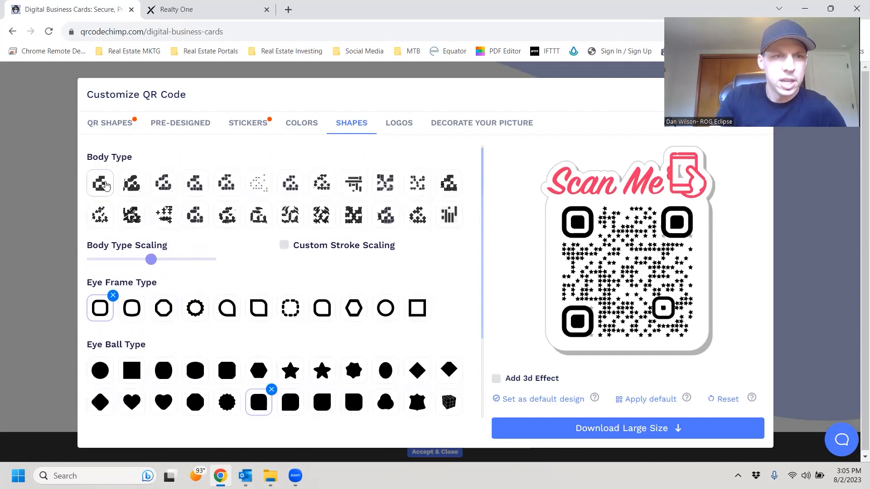
pyautogui.click(101, 183)
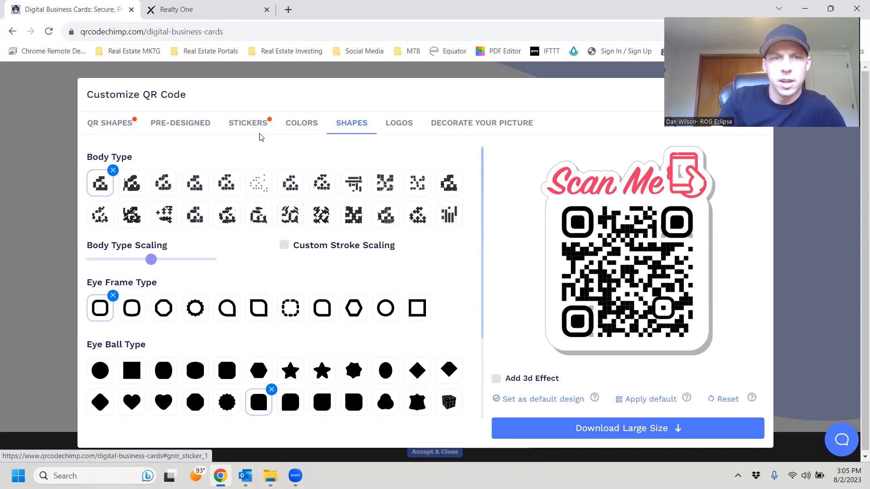
pyautogui.click(290, 122)
# Turn off the custom stroke, eye, eyeball and foreground colours so the code turns orange-red.
pyautogui.scroll(-4, 239, 310)
pyautogui.scroll(1, 239, 310)
pyautogui.click(91, 202)
pyautogui.click(91, 202)
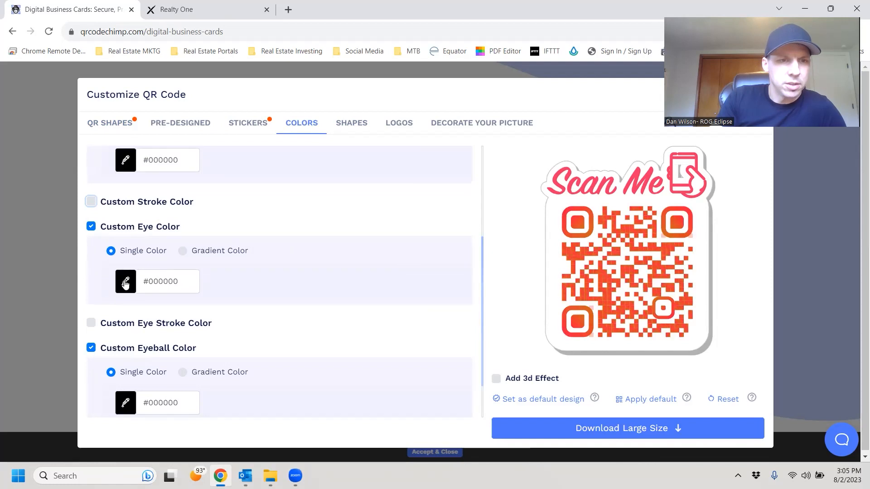
pyautogui.click(126, 283)
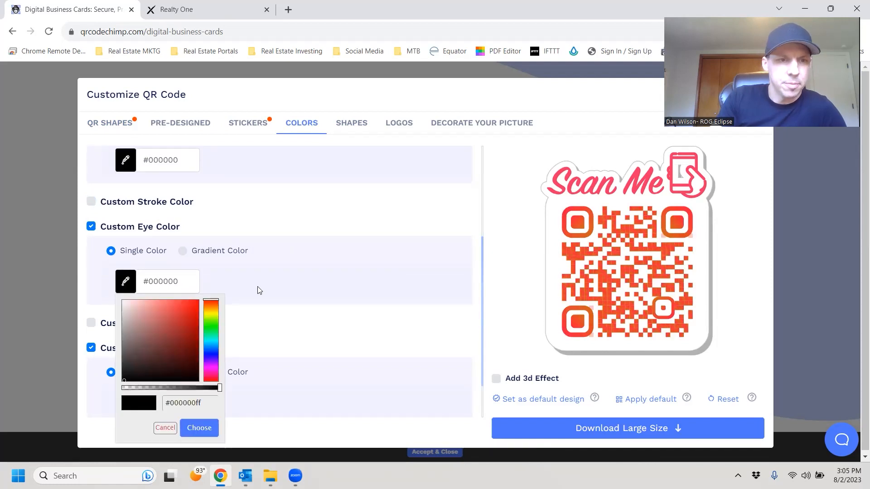
pyautogui.click(91, 225)
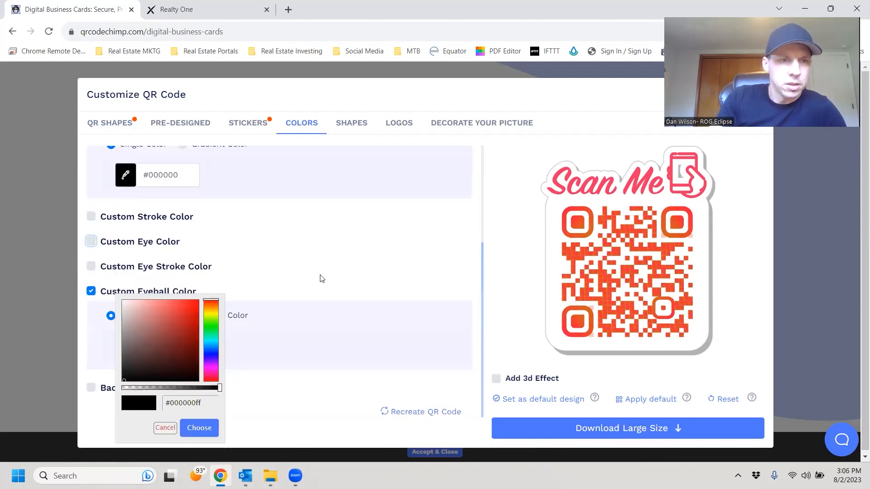
pyautogui.click(90, 290)
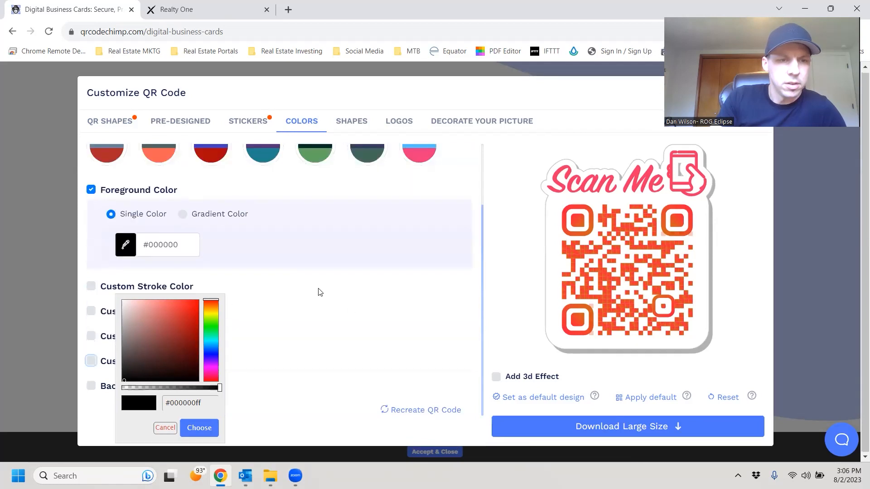
pyautogui.click(195, 430)
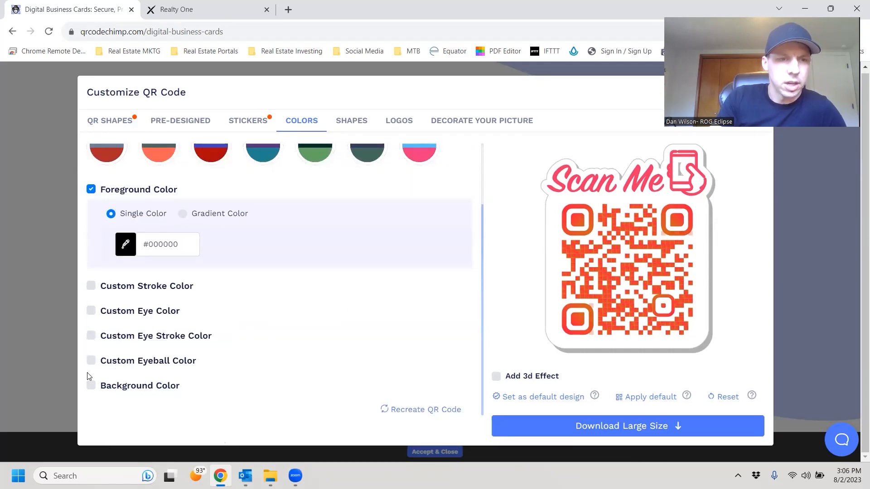
pyautogui.scroll(2, 410, 285)
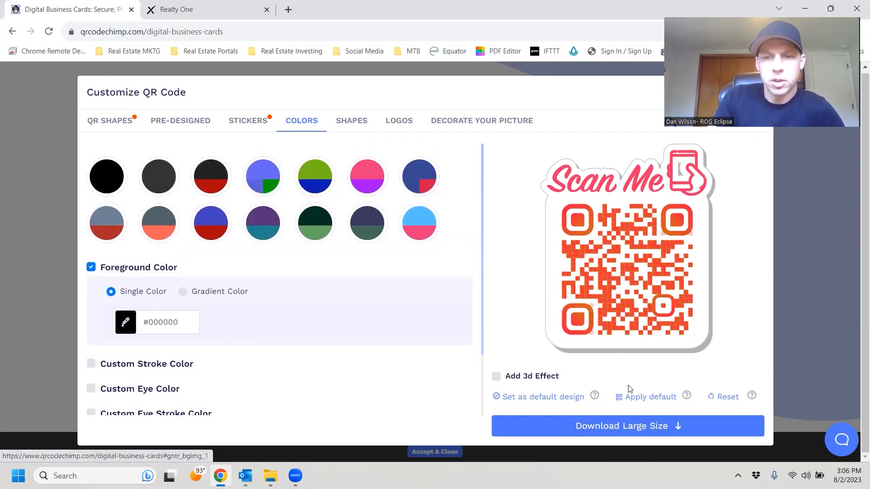
pyautogui.click(92, 267)
# Review the shape and logo options, then finish the QR customisation and start saving the card.
pyautogui.click(352, 121)
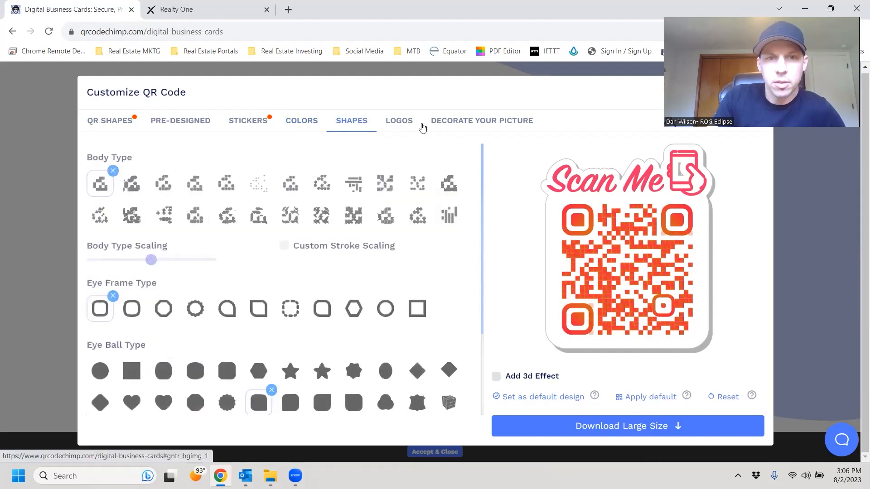
pyautogui.click(397, 122)
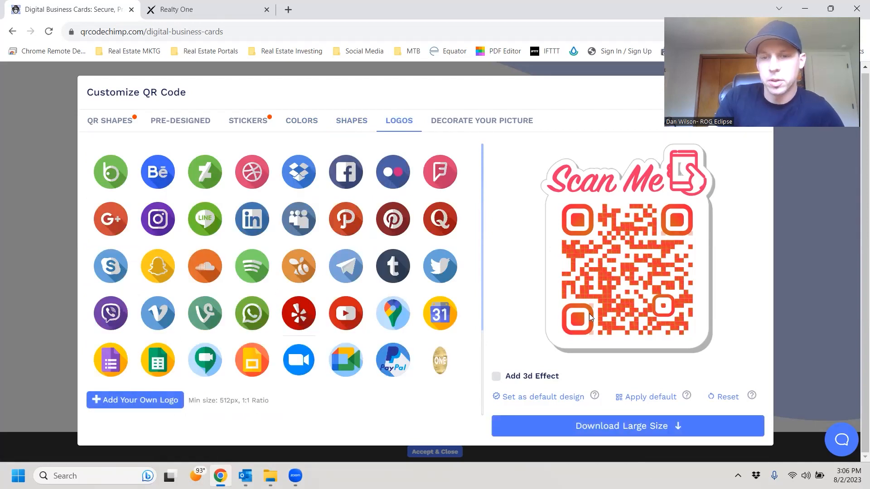
pyautogui.click(660, 422)
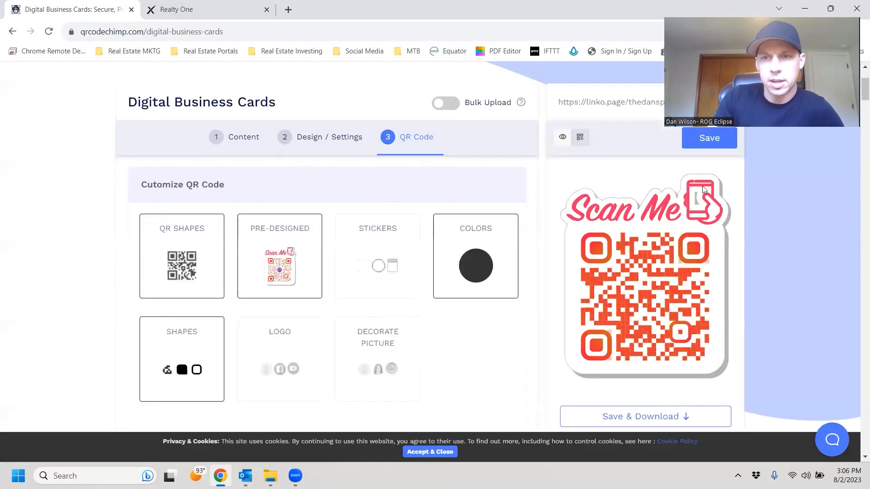
pyautogui.click(710, 138)
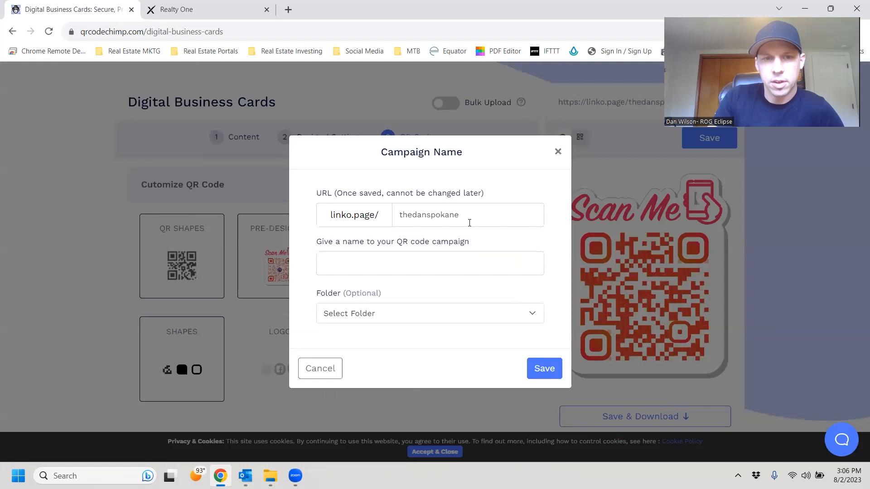
# Name the campaign 'Test 2' and save it.
pyautogui.click(452, 260)
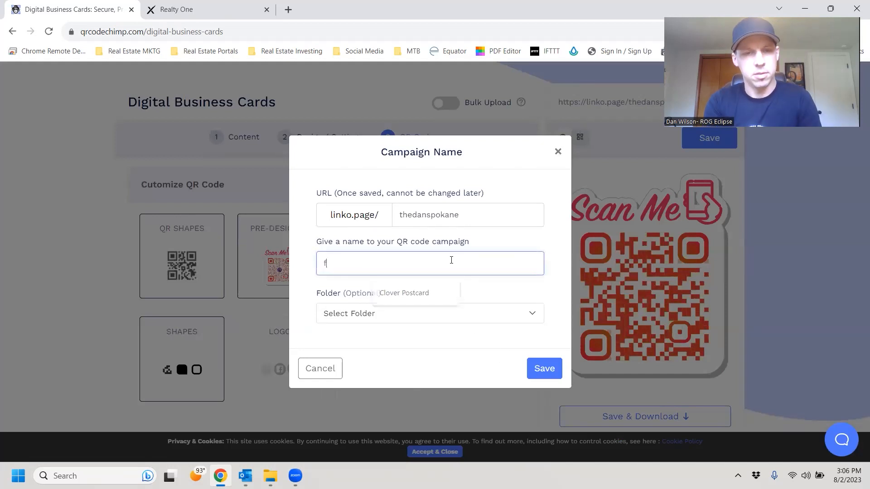
pyautogui.write('Test 2')
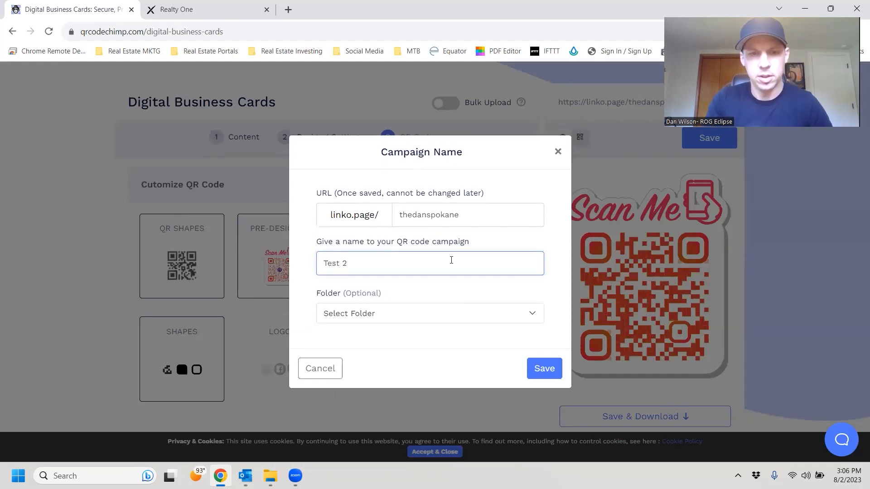
pyautogui.click(546, 369)
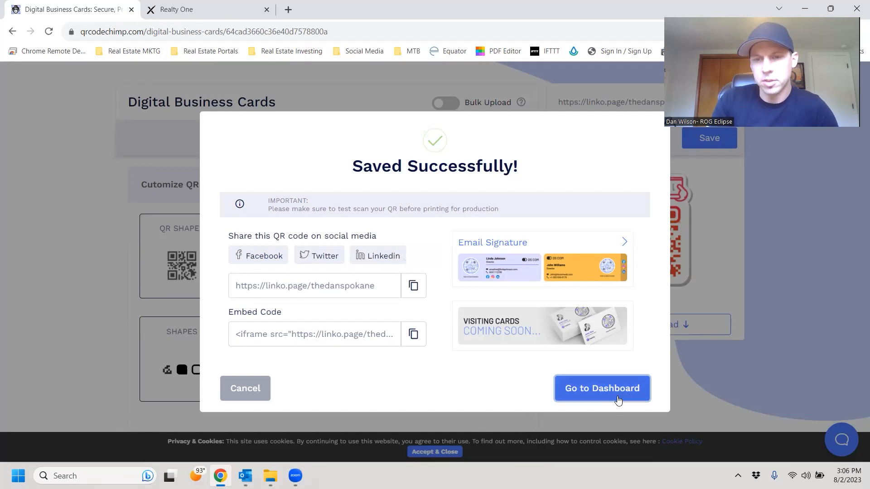
# Go to the dashboard, find Test 2 in the QR Codes List, and open its share options.
pyautogui.click(593, 398)
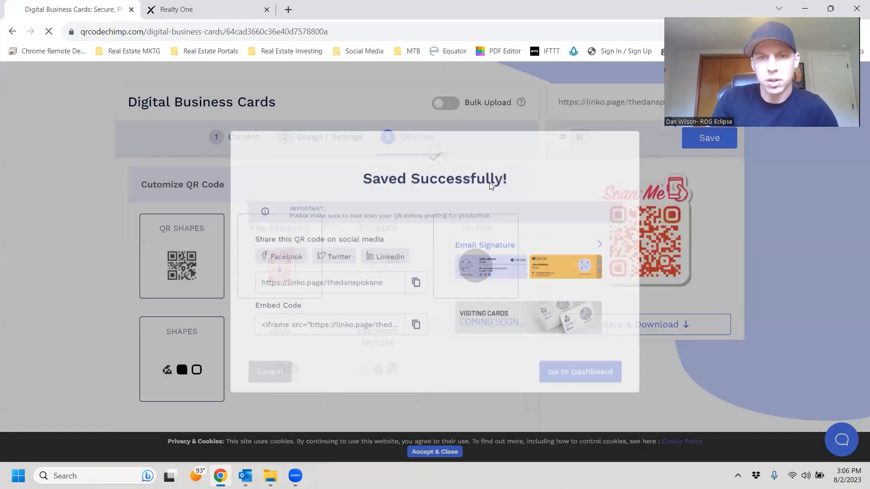
pyautogui.scroll(-3, 501, 253)
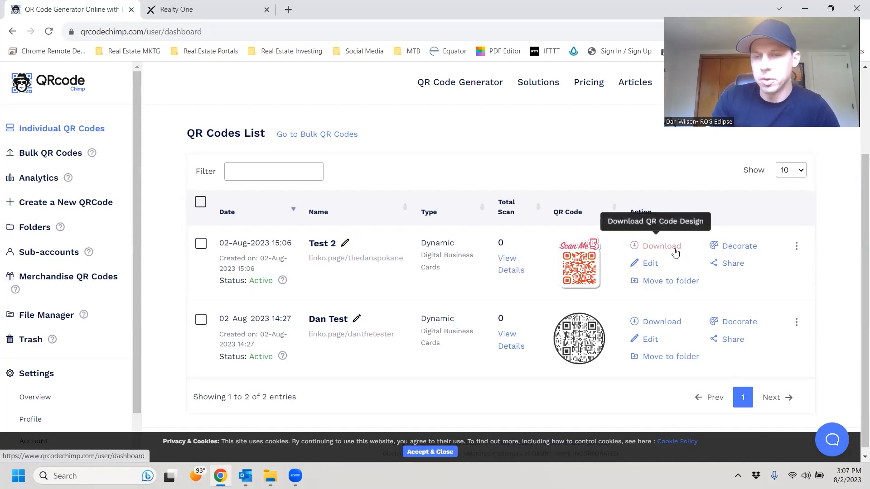
pyautogui.click(727, 265)
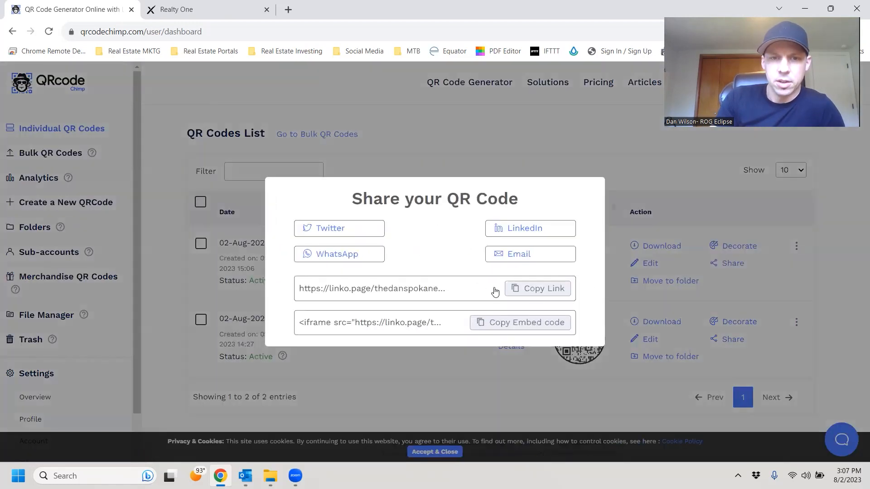
# Preview the live Test 2 card from its share link in a new tab, then close it.
pyautogui.click(289, 10)
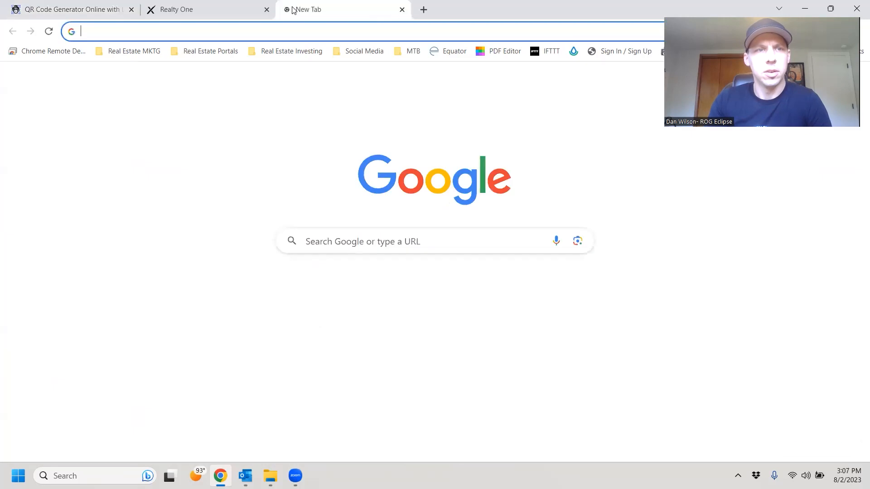
pyautogui.press('Return')
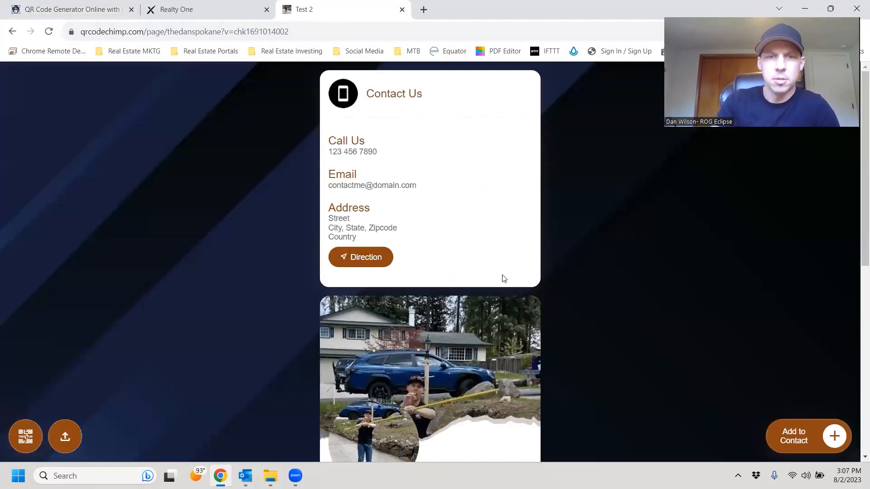
pyautogui.scroll(-3, 509, 281)
pyautogui.scroll(-5, 454, 272)
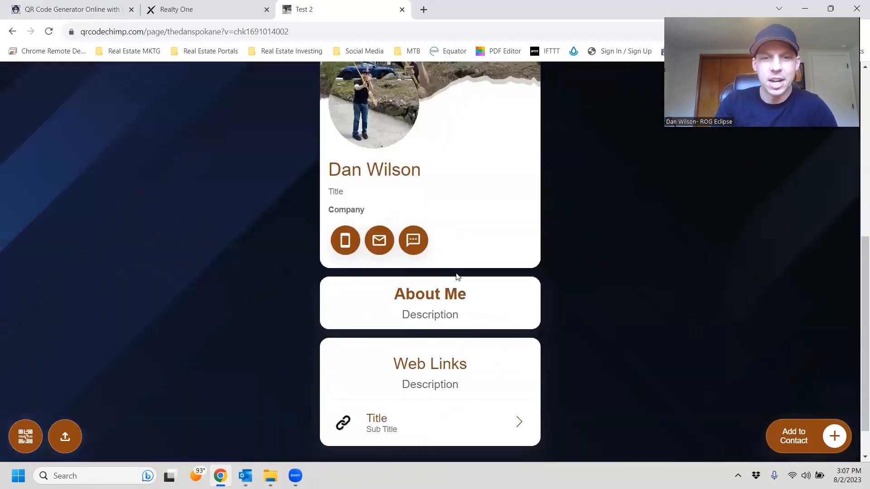
pyautogui.scroll(8, 401, 179)
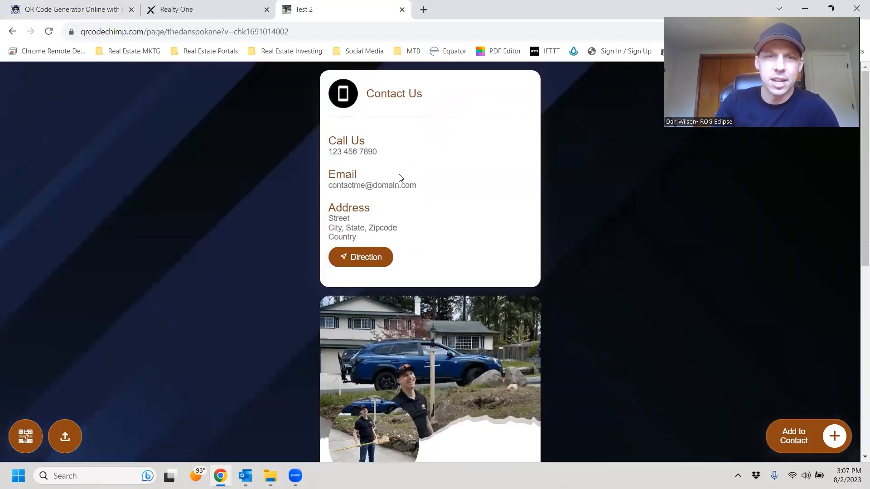
pyautogui.click(402, 10)
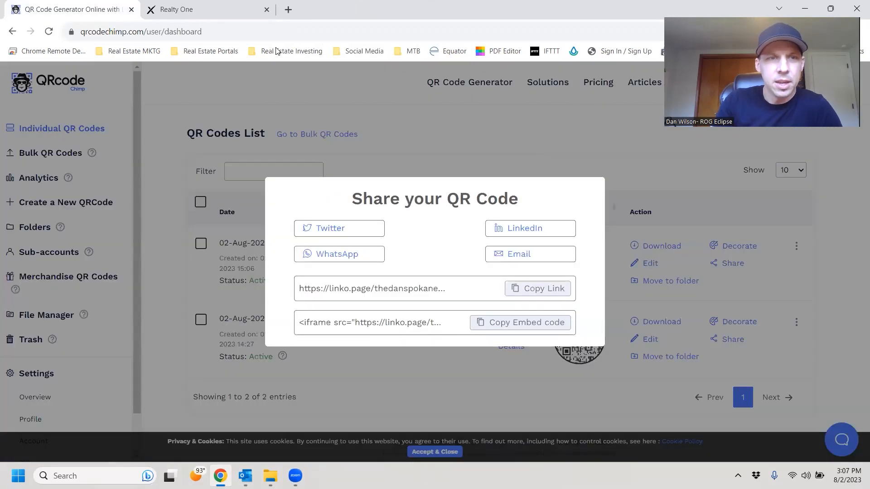
pyautogui.click(191, 6)
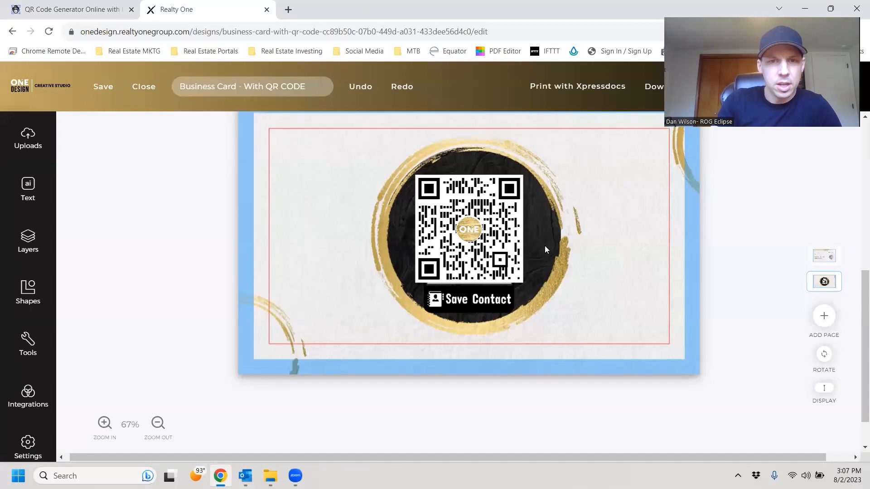
pyautogui.scroll(5, 544, 246)
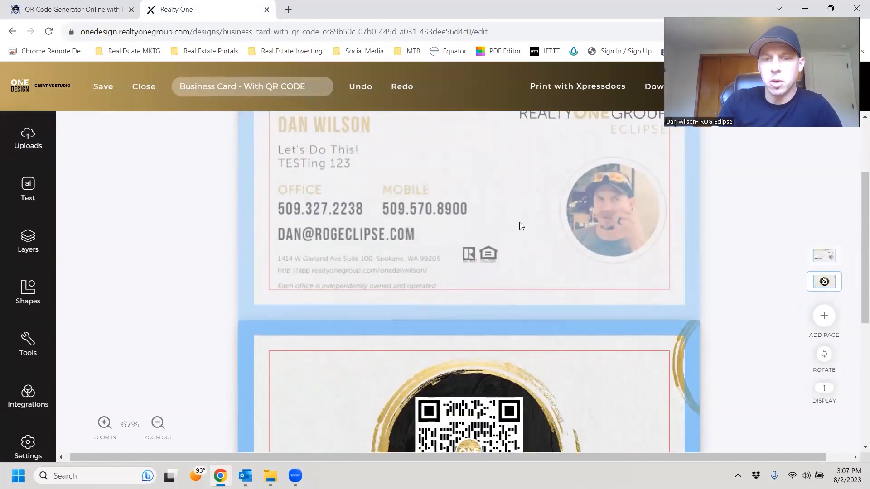
pyautogui.scroll(-3, 545, 239)
pyautogui.scroll(-3, 526, 206)
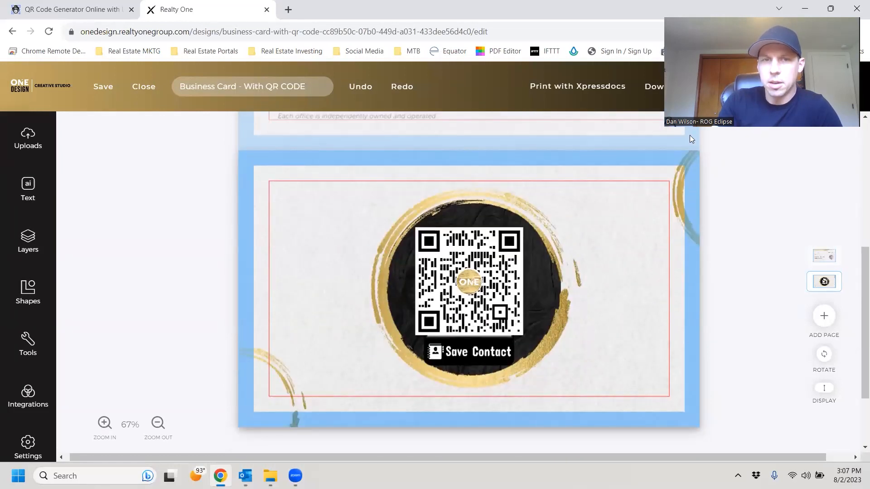
pyautogui.click(26, 136)
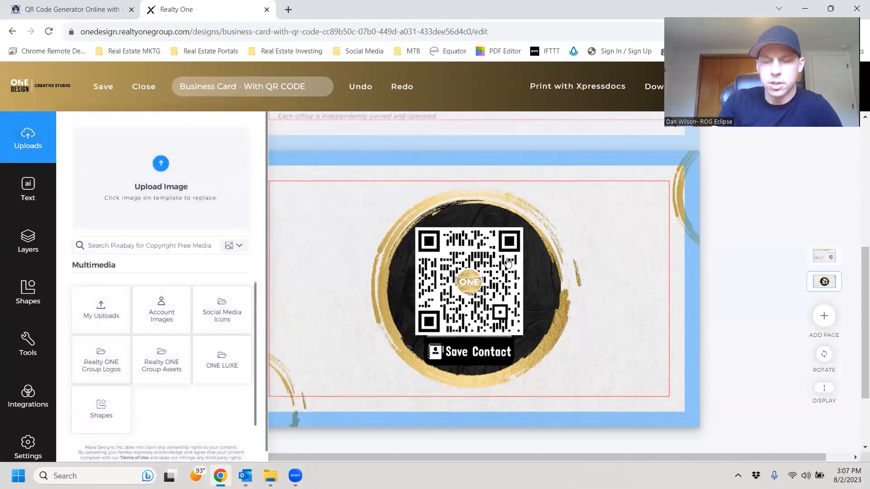
pyautogui.click(761, 257)
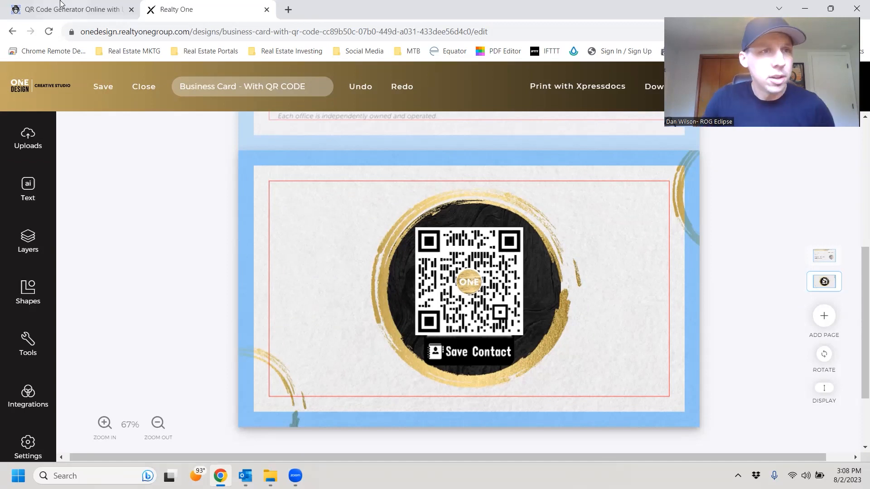
pyautogui.click(72, 9)
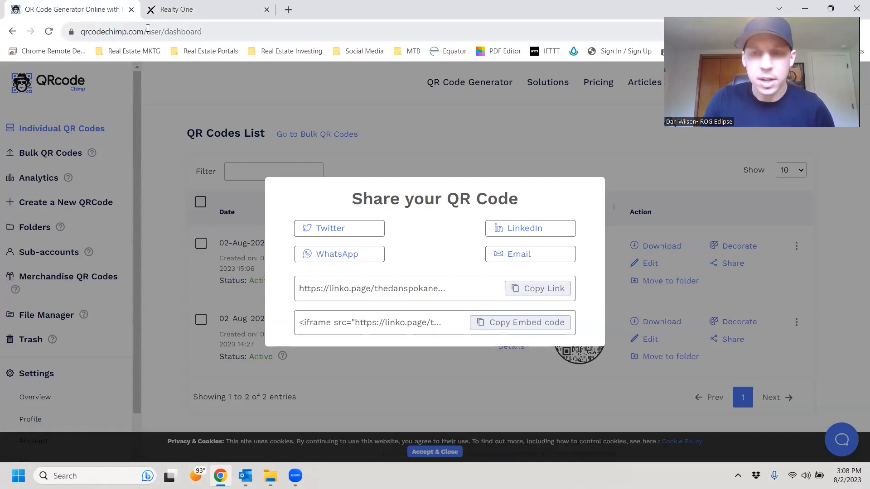